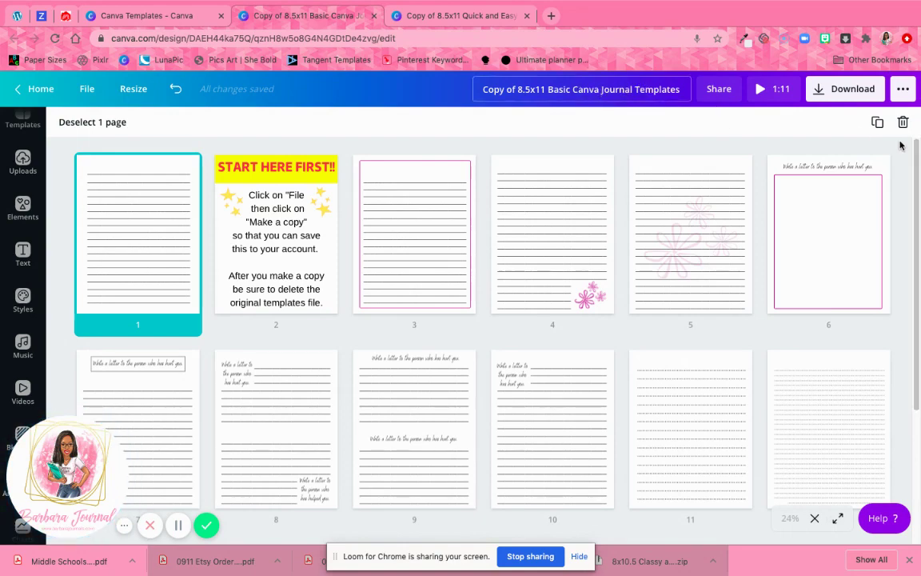
# Open page 1 of the journal in the single-page editor
pyautogui.scroll(-4, 919, 268)
pyautogui.scroll(-1, 919, 268)
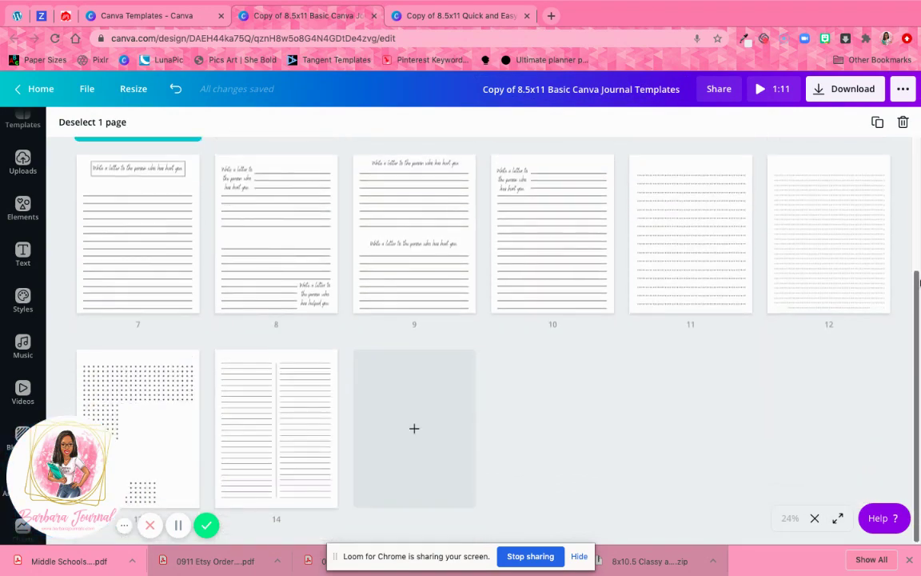
pyautogui.scroll(1, 917, 249)
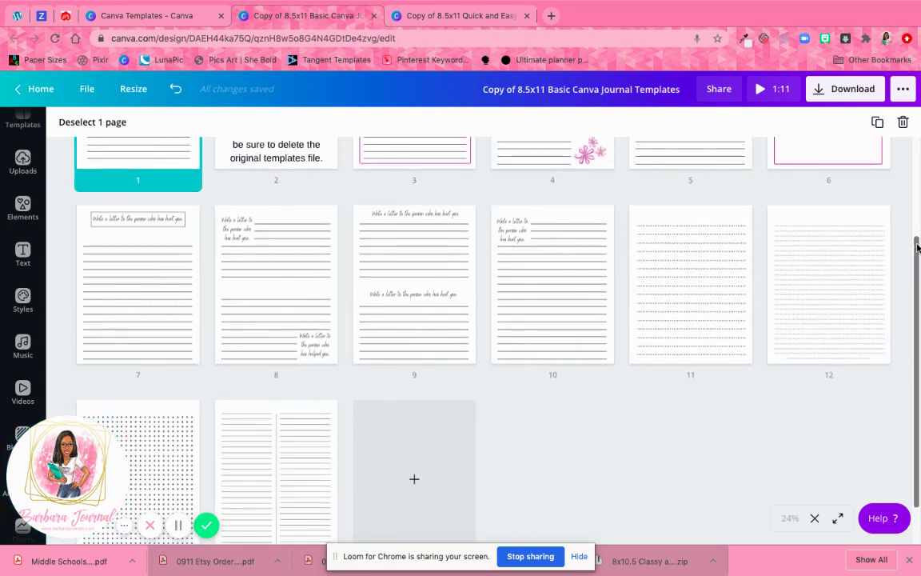
pyautogui.moveTo(918, 249); pyautogui.dragTo(915, 138)
pyautogui.click(906, 158)
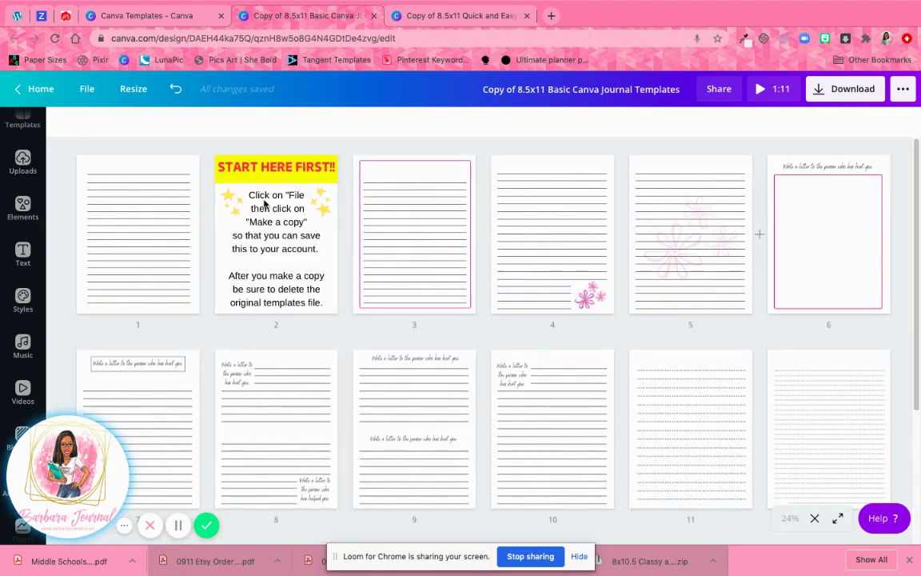
pyautogui.doubleClick(138, 217)
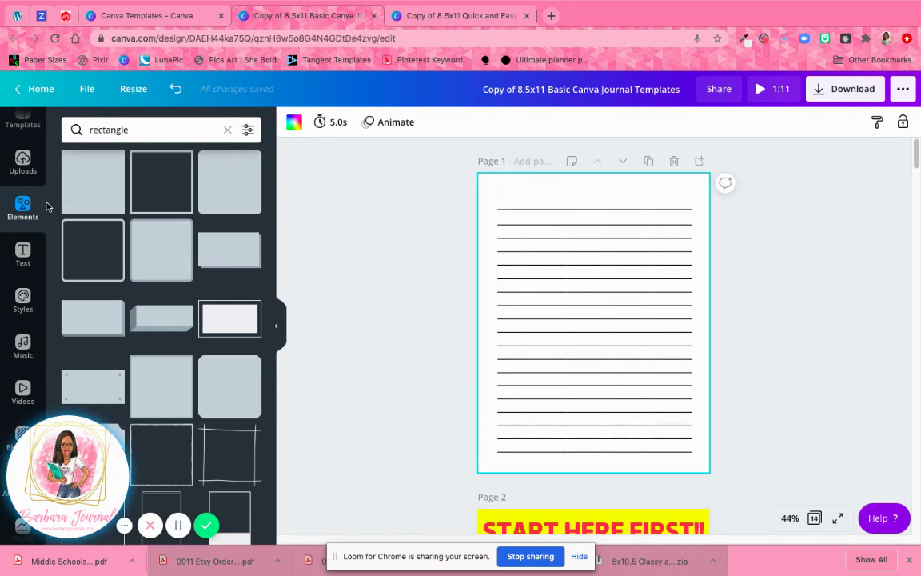
# Browse all Food backgrounds and apply the colourful candy photo to page 1
pyautogui.scroll(-2, 41, 230)
pyautogui.scroll(-4, 41, 231)
pyautogui.click(24, 215)
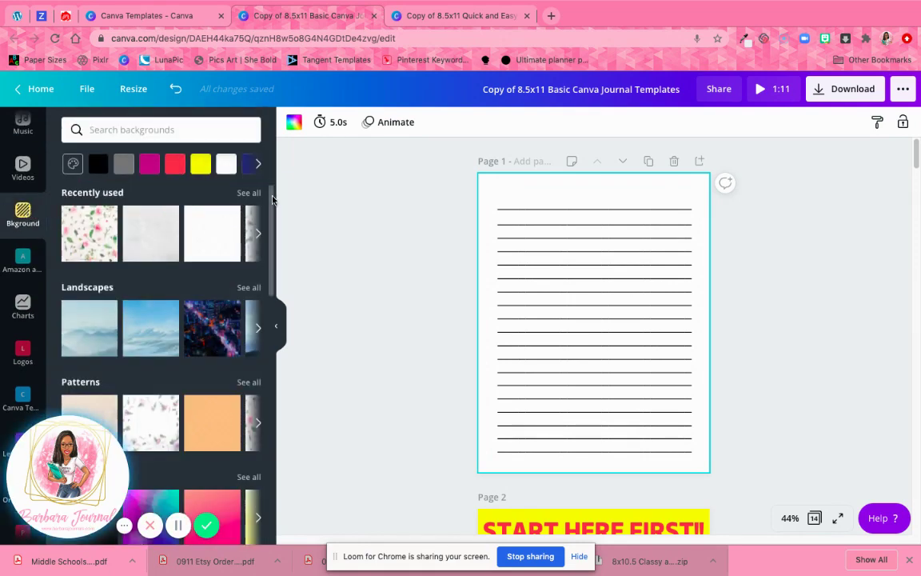
pyautogui.scroll(-4, 266, 255)
pyautogui.scroll(-3, 267, 254)
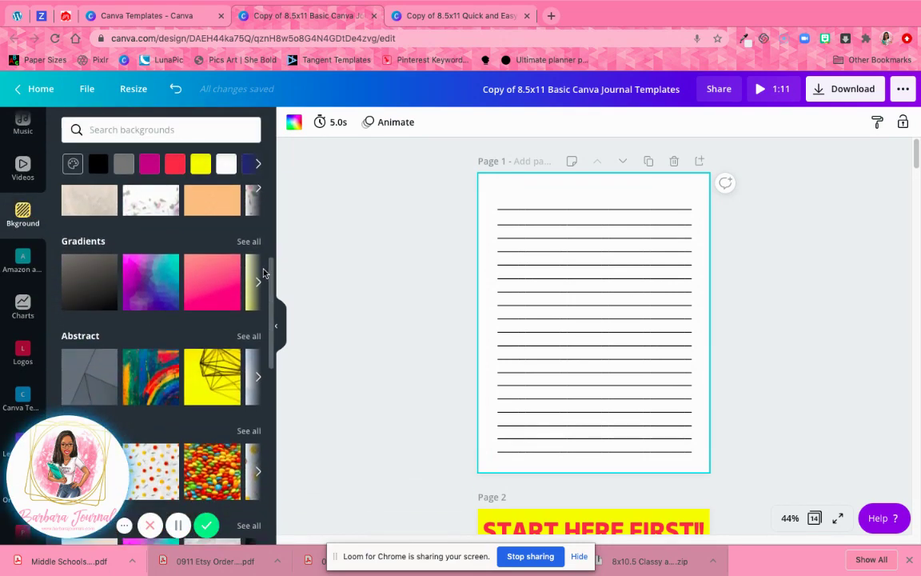
pyautogui.scroll(-1, 261, 287)
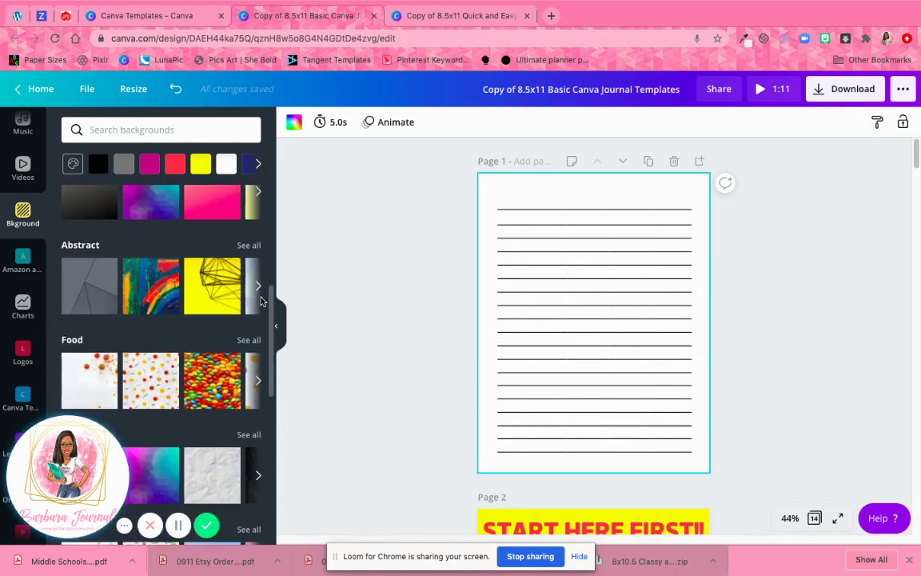
pyautogui.scroll(2, 258, 282)
pyautogui.scroll(1, 256, 280)
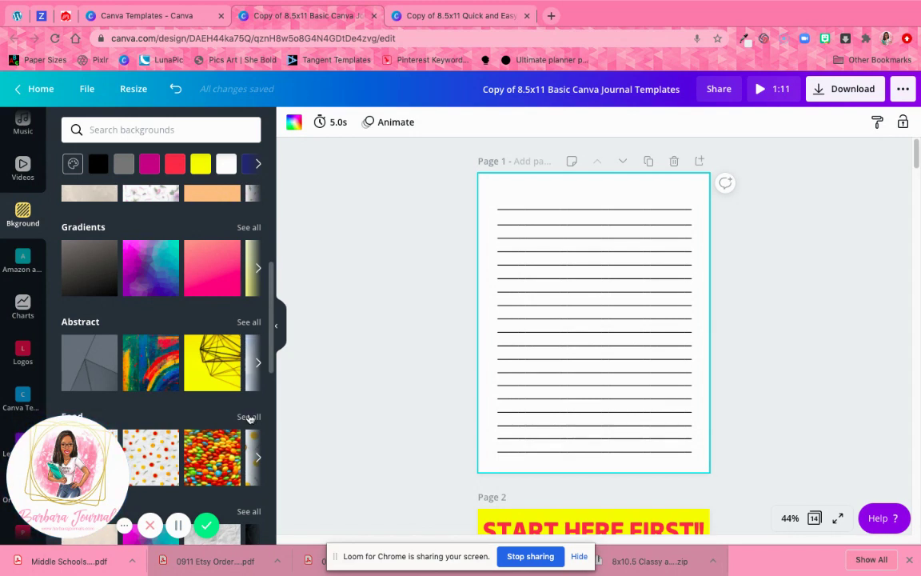
pyautogui.click(249, 418)
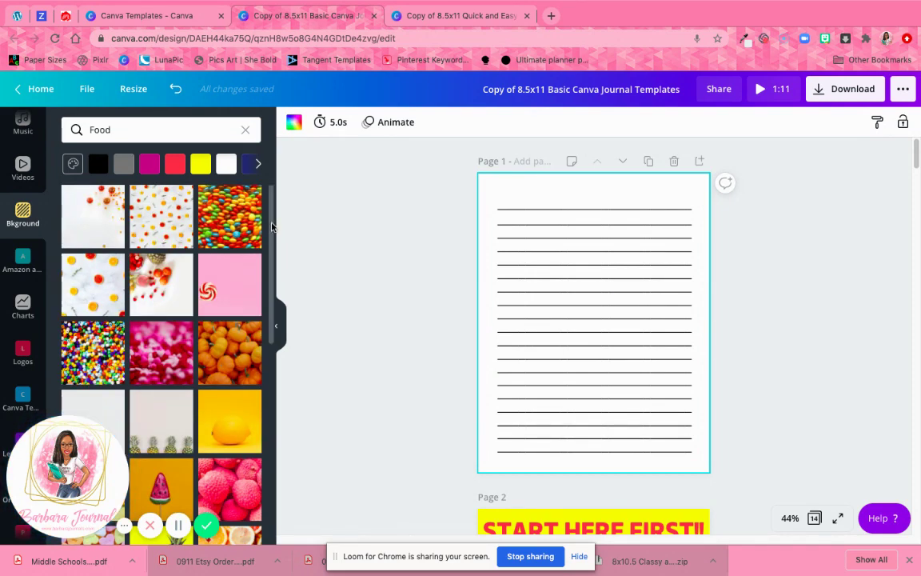
pyautogui.scroll(-5, 272, 314)
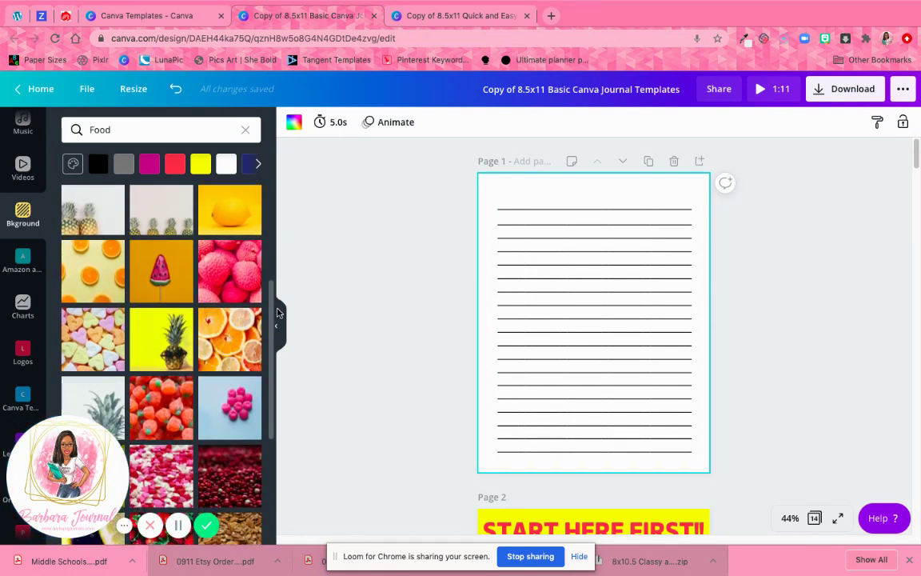
pyautogui.moveTo(273, 313); pyautogui.dragTo(272, 213)
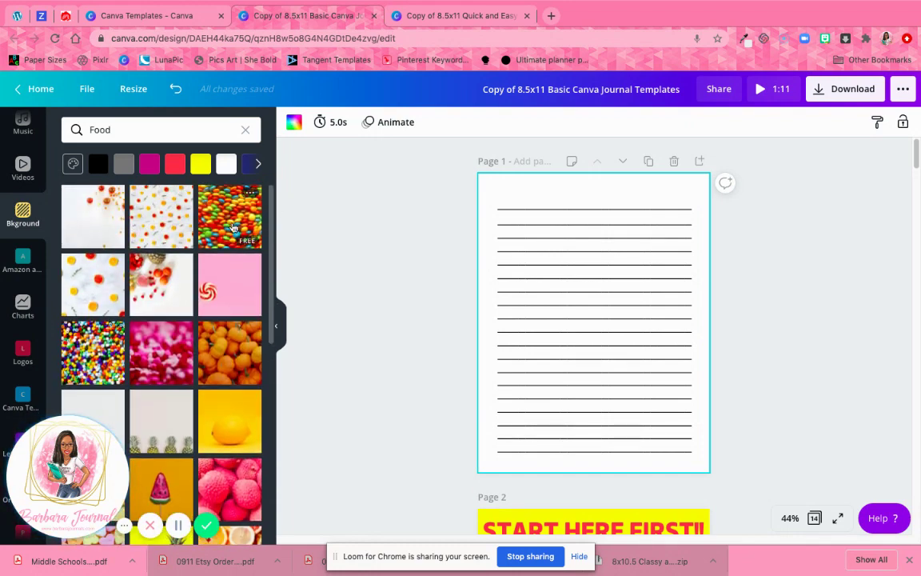
pyautogui.hotkey('ctrl', 'z')
# Restore the candy background and fade it to transparency 19
pyautogui.hotkey('ctrl', 'shift', 'z')
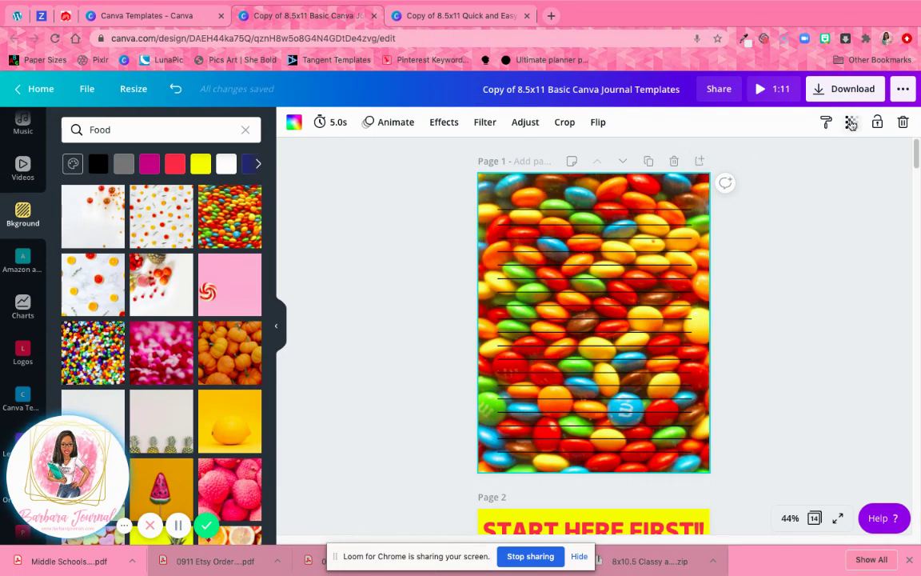
pyautogui.click(851, 123)
pyautogui.moveTo(814, 154); pyautogui.dragTo(750, 163)
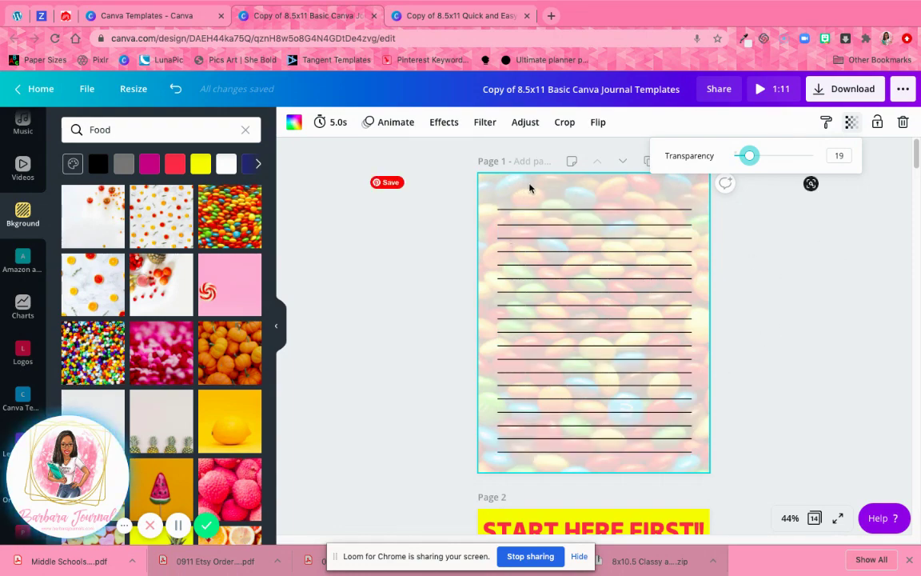
pyautogui.click(400, 192)
# Delete the candy background and apply the pink rose and green leaf background
pyautogui.click(511, 189)
pyautogui.press('Delete')
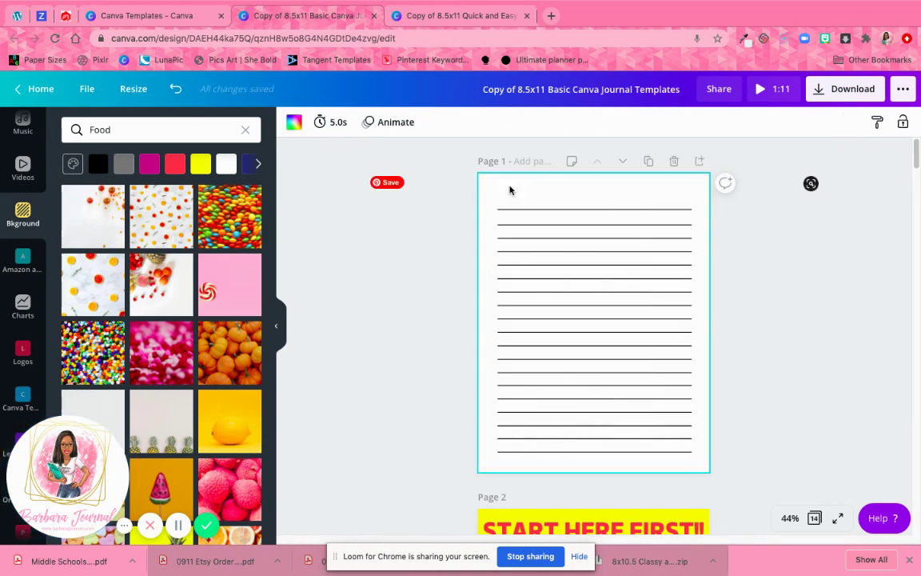
pyautogui.click(24, 216)
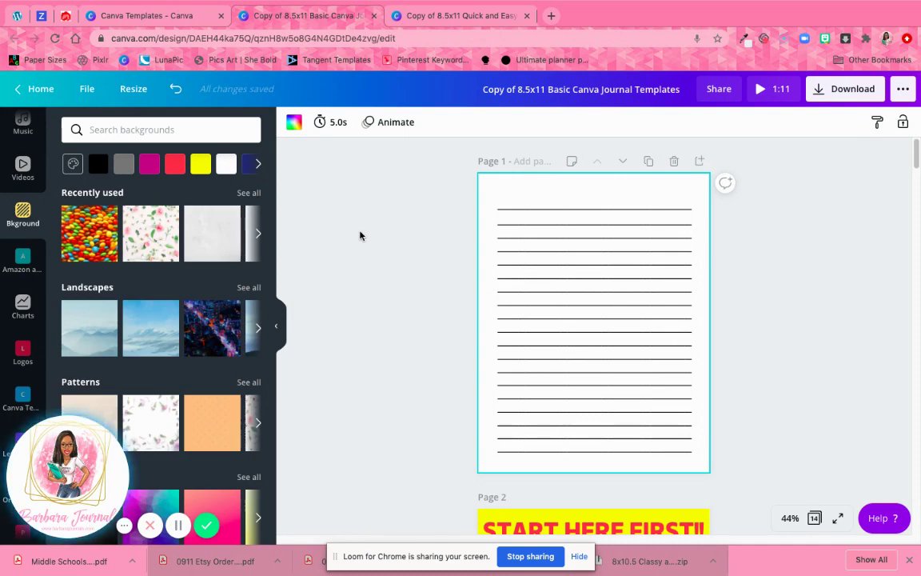
pyautogui.click(130, 209)
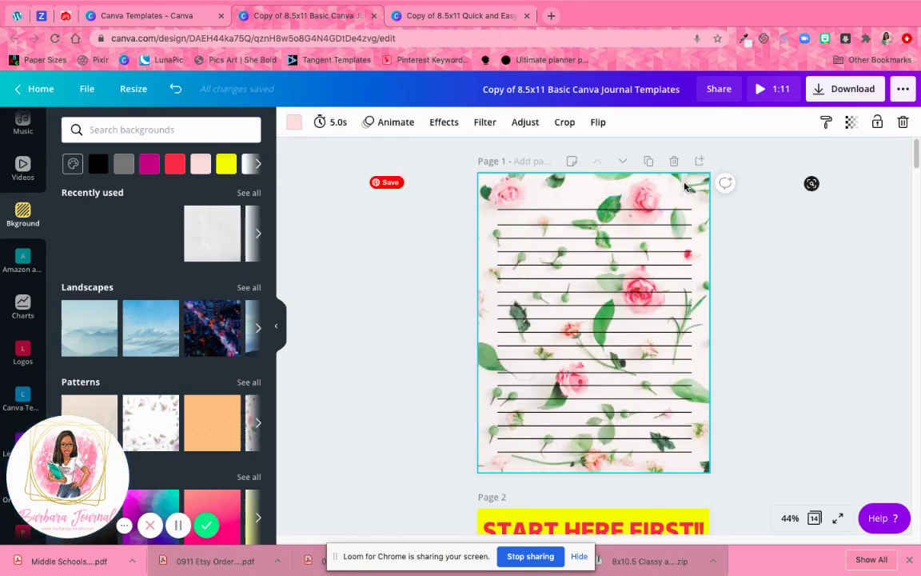
# Set the background colour to white and return the floral background to full strength
pyautogui.click(850, 124)
pyautogui.moveTo(814, 152); pyautogui.dragTo(753, 162)
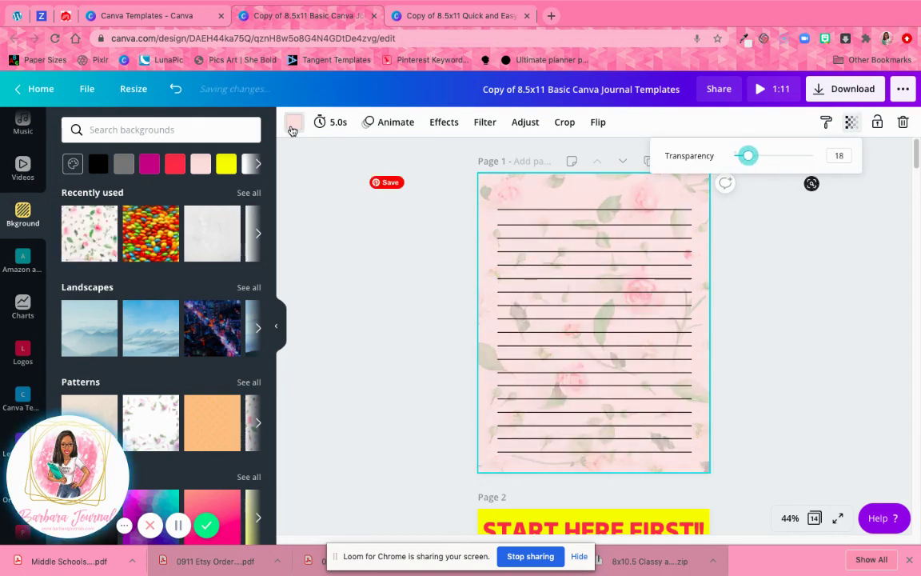
pyautogui.click(293, 125)
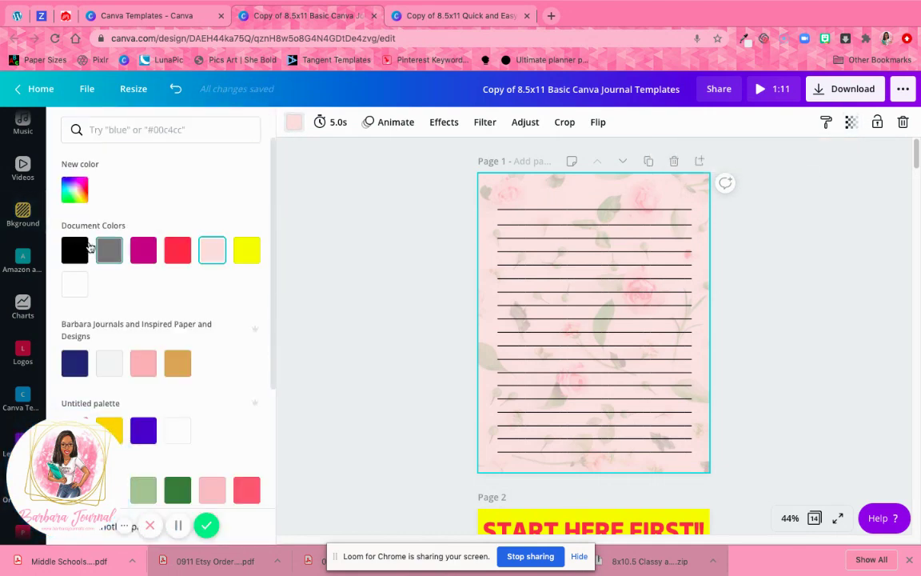
pyautogui.click(71, 286)
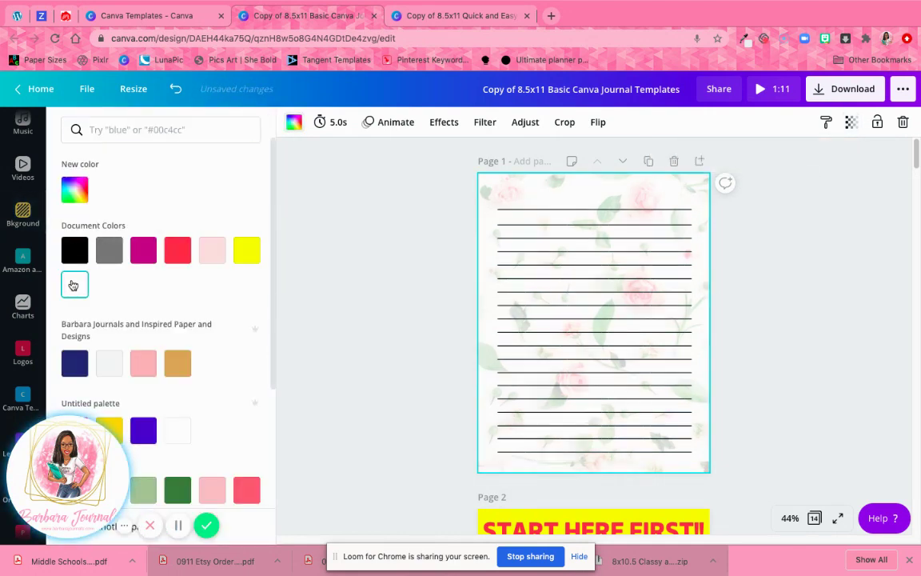
pyautogui.click(807, 294)
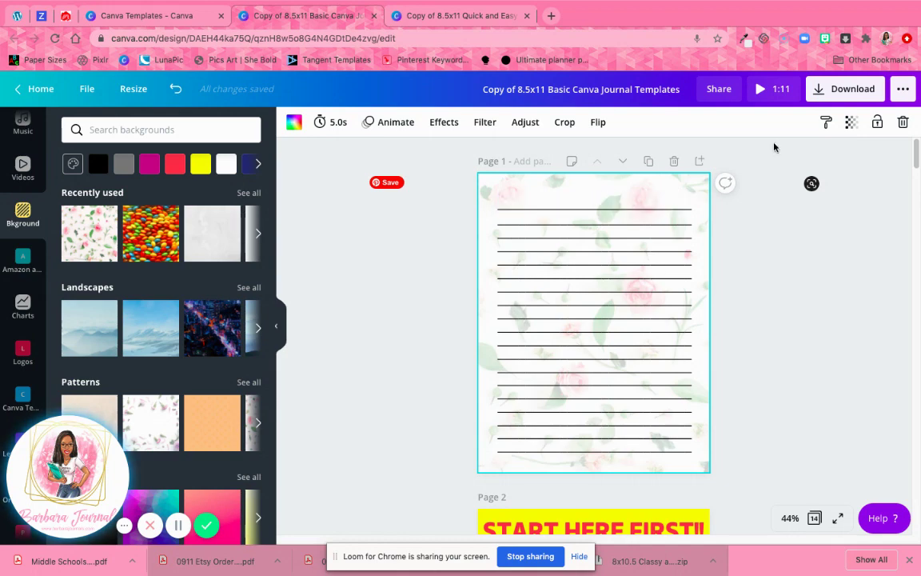
pyautogui.click(849, 122)
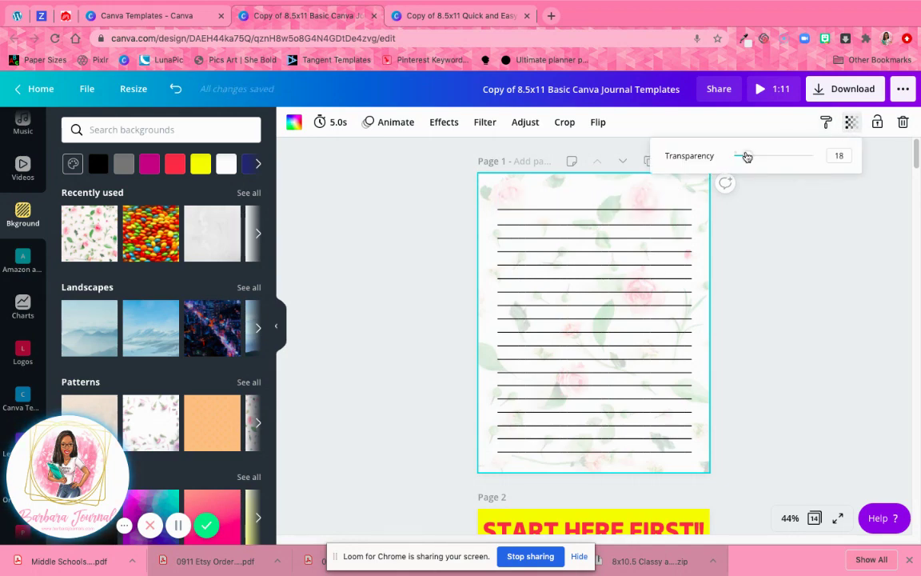
pyautogui.moveTo(746, 155); pyautogui.dragTo(823, 157)
pyautogui.click(850, 277)
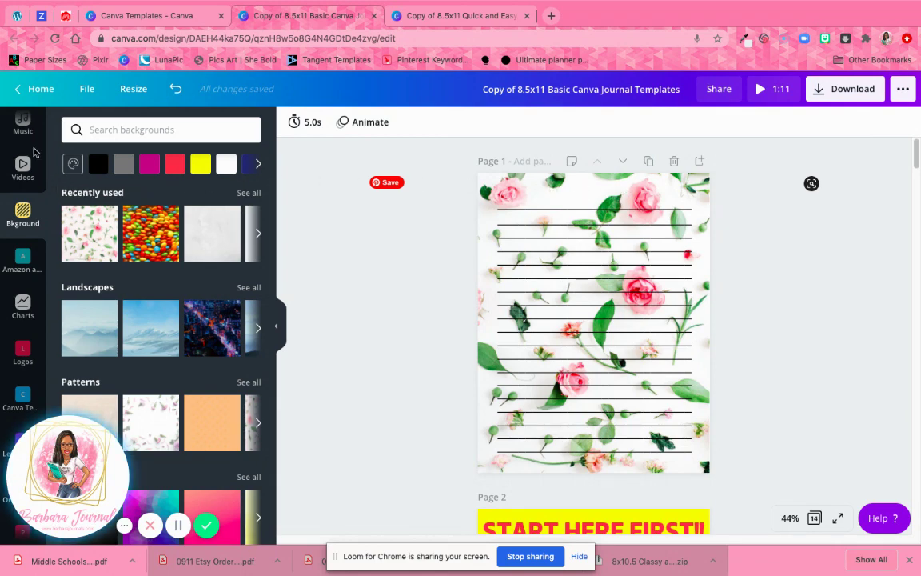
# Add a pink square shape and stretch it to cover nearly all of page 1
pyautogui.scroll(3, 36, 232)
pyautogui.click(22, 222)
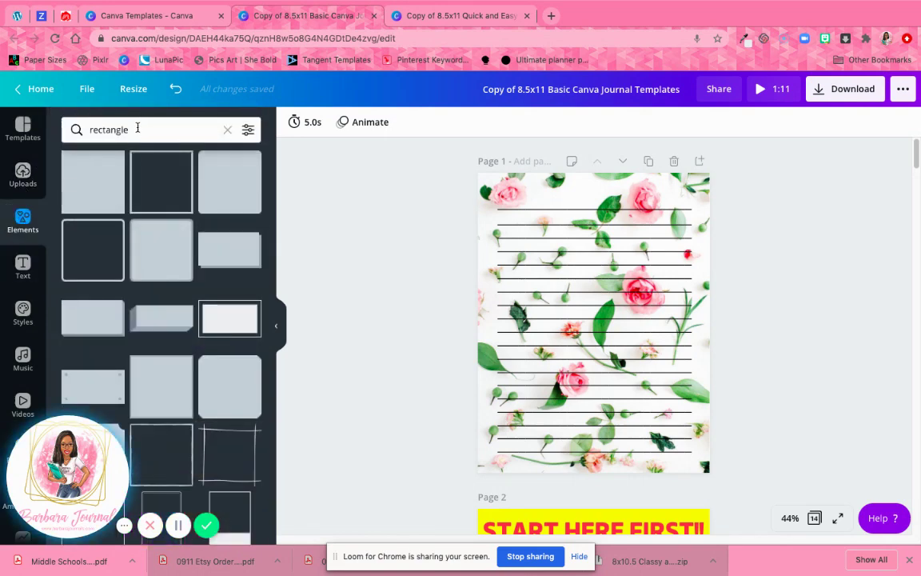
pyautogui.click(92, 174)
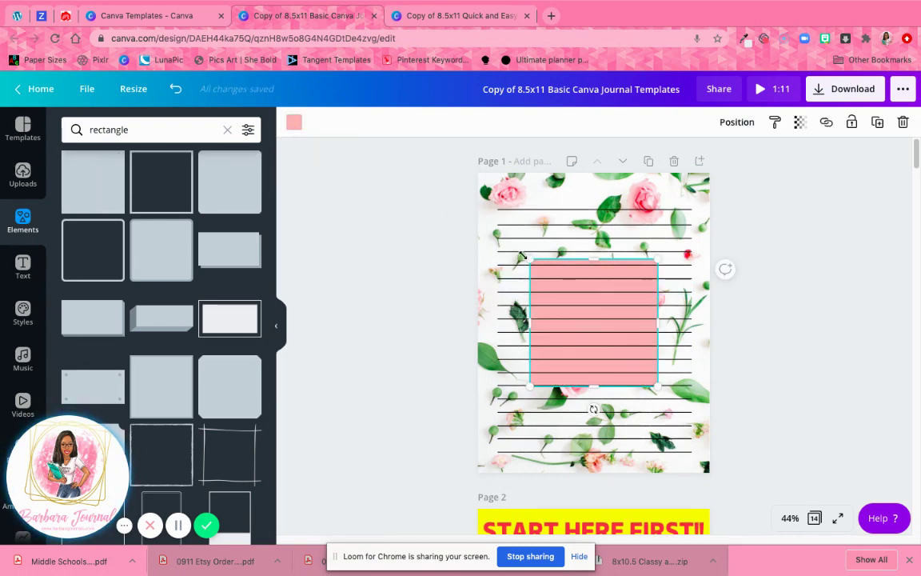
pyautogui.moveTo(530, 259); pyautogui.dragTo(492, 220)
pyautogui.moveTo(572, 220); pyautogui.dragTo(572, 196)
pyautogui.moveTo(657, 291); pyautogui.dragTo(698, 296)
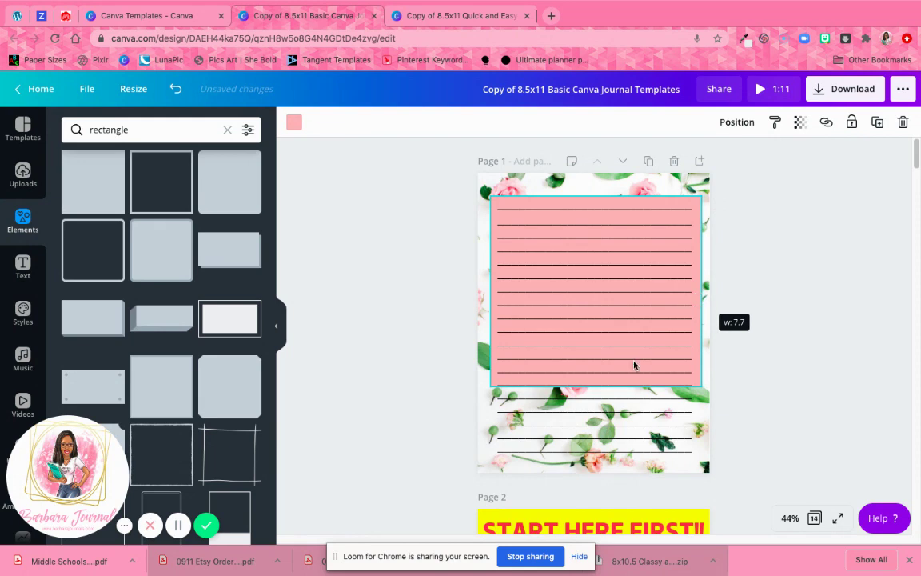
pyautogui.moveTo(596, 386); pyautogui.dragTo(602, 441)
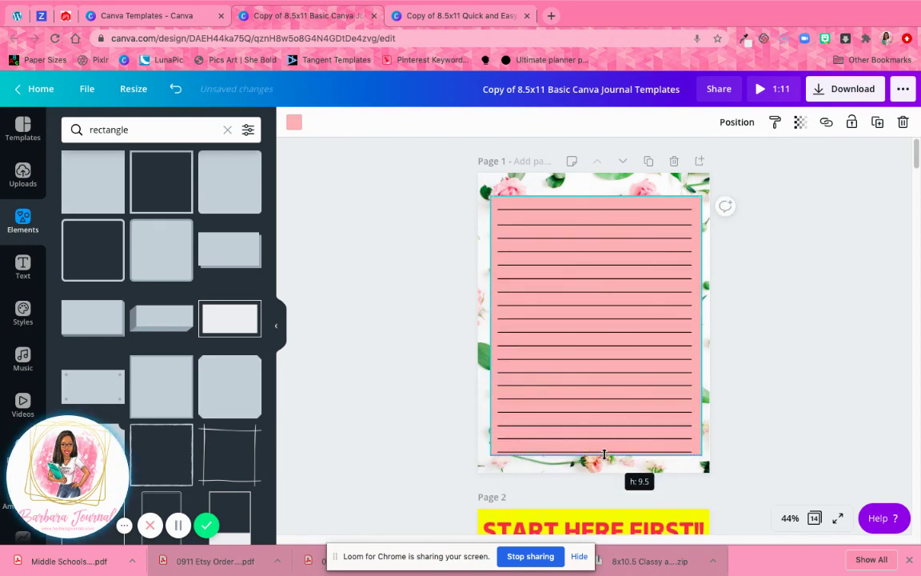
pyautogui.moveTo(606, 455); pyautogui.dragTo(608, 462)
# Change the lined rectangle's colour to white
pyautogui.click(293, 123)
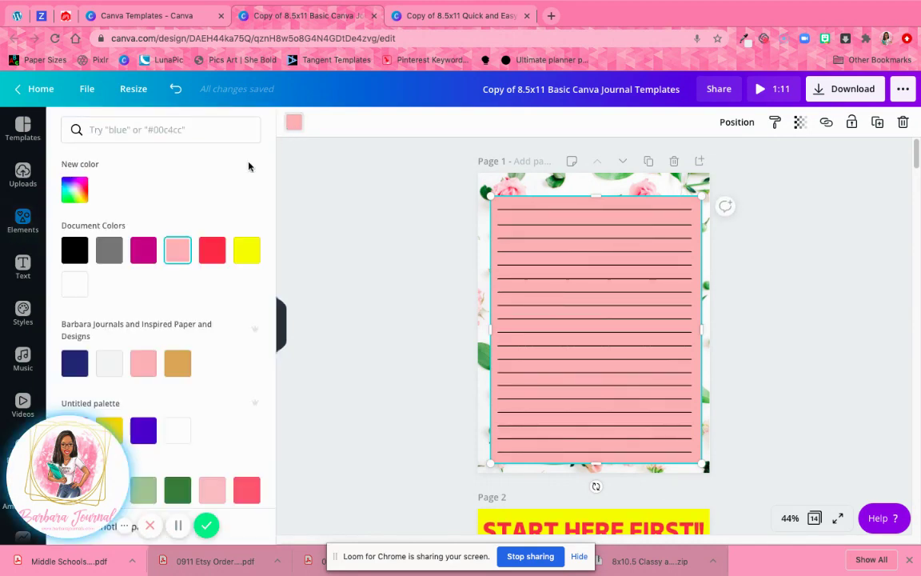
pyautogui.click(73, 286)
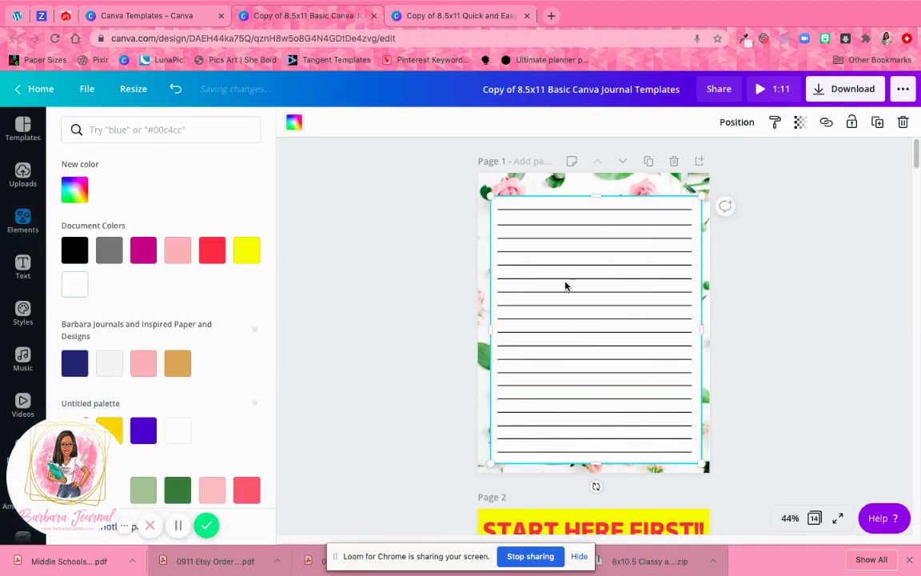
pyautogui.press('Escape')
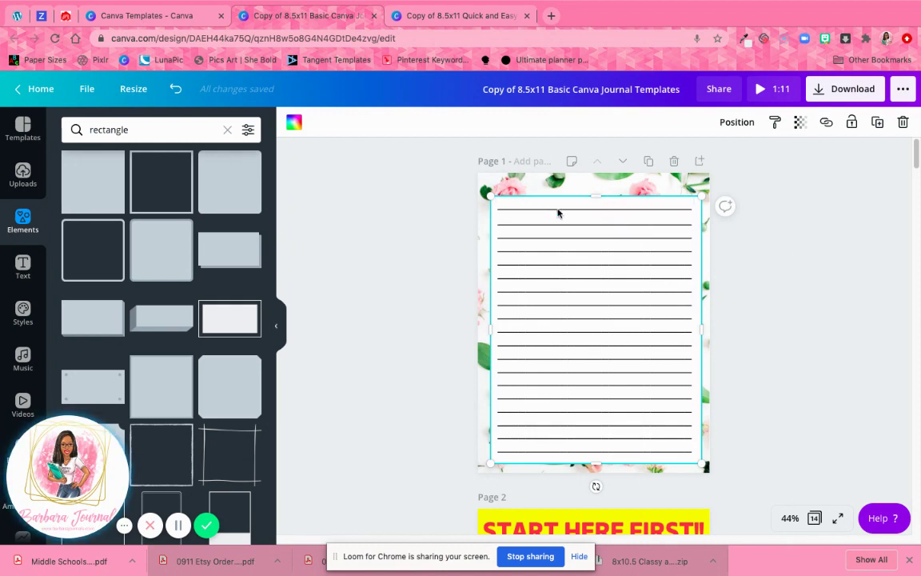
# Deselect the rectangle to view the finished floral-bordered page
pyautogui.click(800, 264)
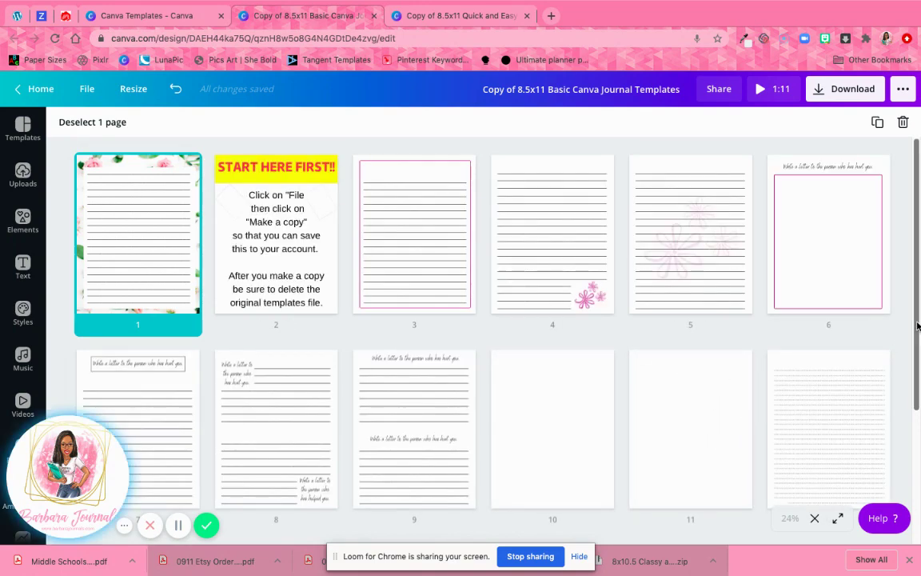
# Scroll through the journal's page overview grid
pyautogui.moveTo(917, 326); pyautogui.dragTo(920, 472)
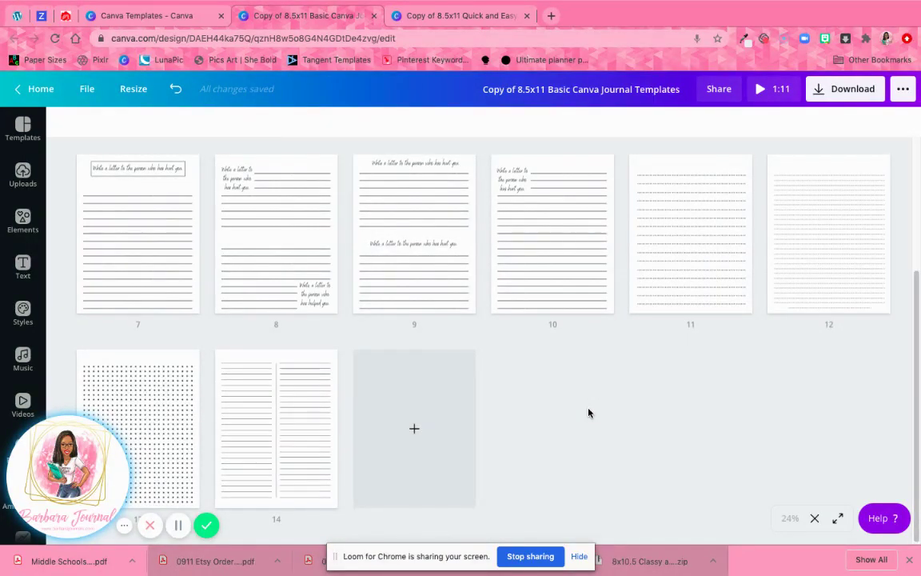
pyautogui.scroll(3, 901, 259)
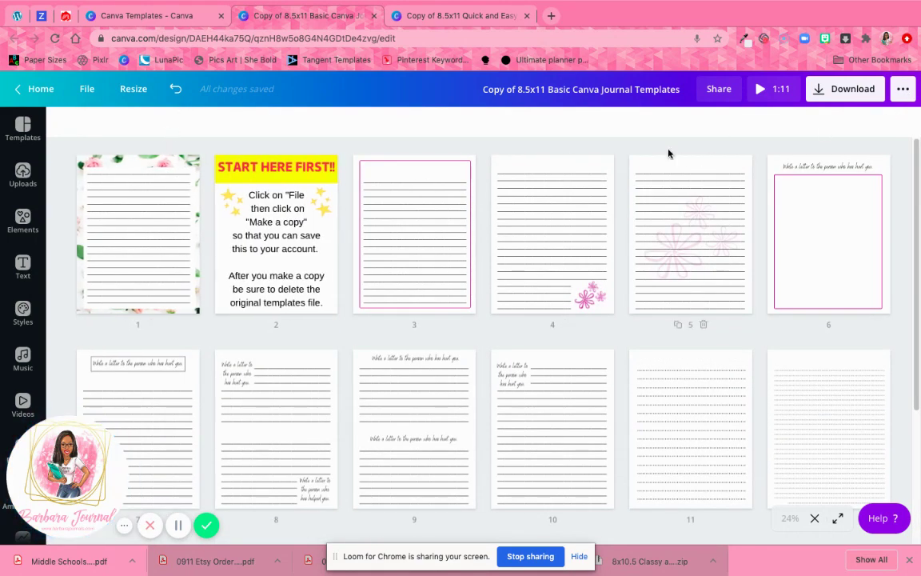
# Switch to the Quick and Easy Planner Set and view its 12 pages as a grid
pyautogui.click(476, 22)
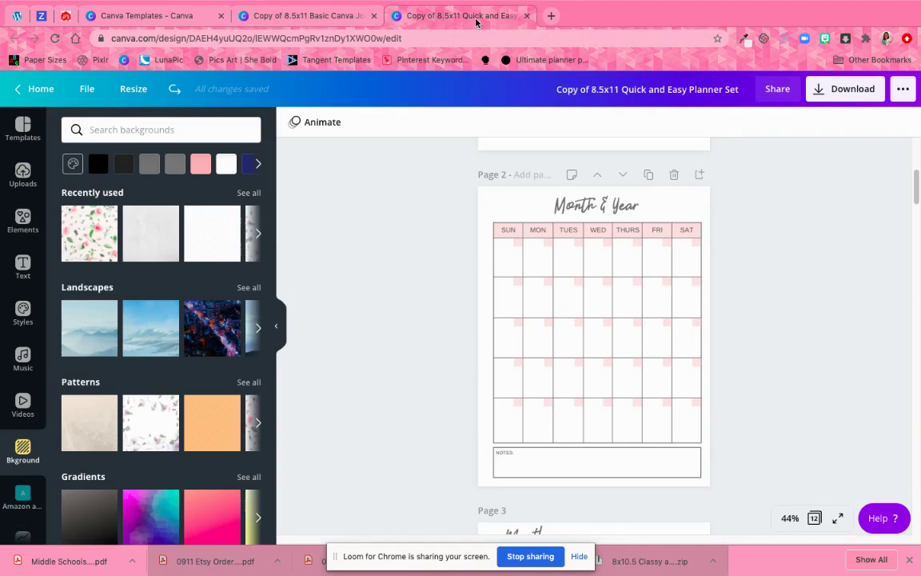
pyautogui.click(815, 517)
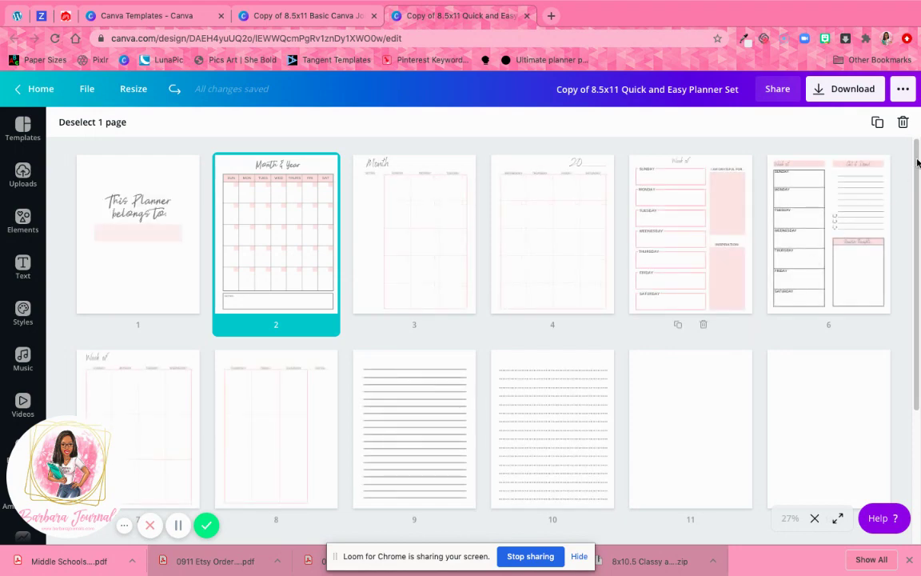
pyautogui.moveTo(918, 164); pyautogui.dragTo(920, 304)
pyautogui.scroll(5, 302, 276)
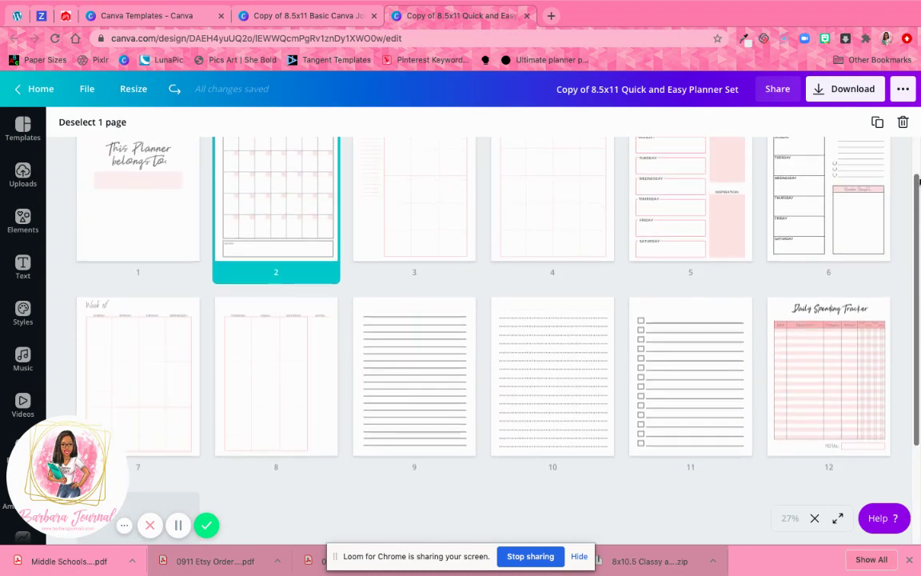
pyautogui.click(301, 276)
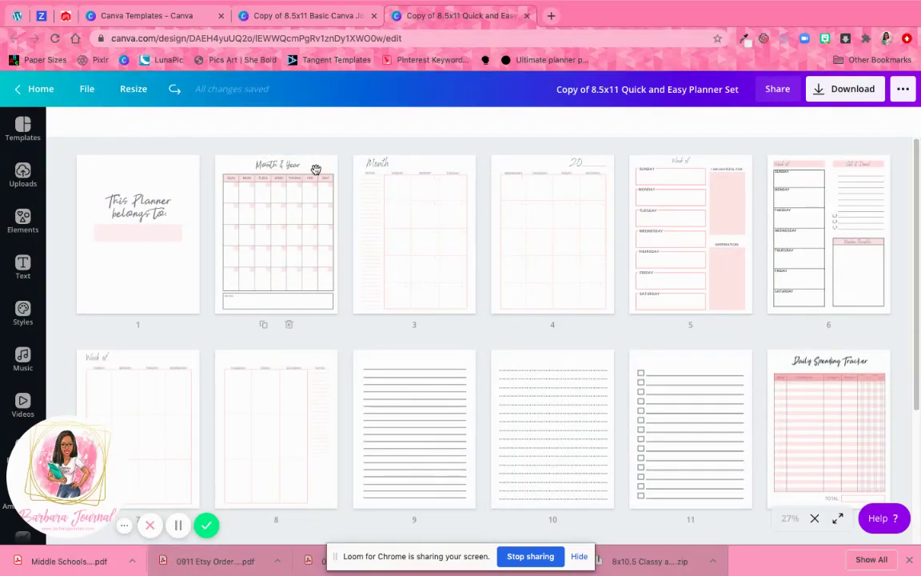
# Give the Month & Year page the floral background with white as the background colour
pyautogui.doubleClick(316, 173)
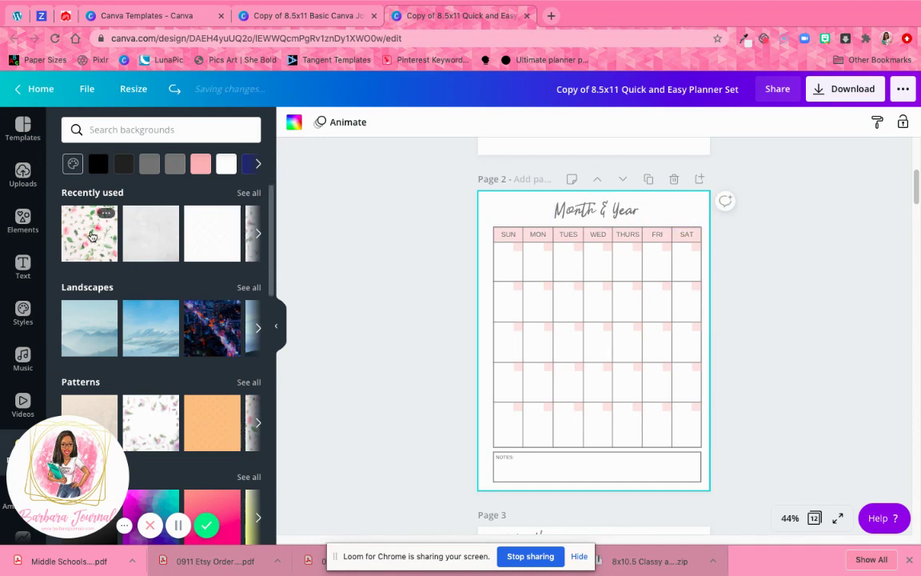
pyautogui.click(238, 258)
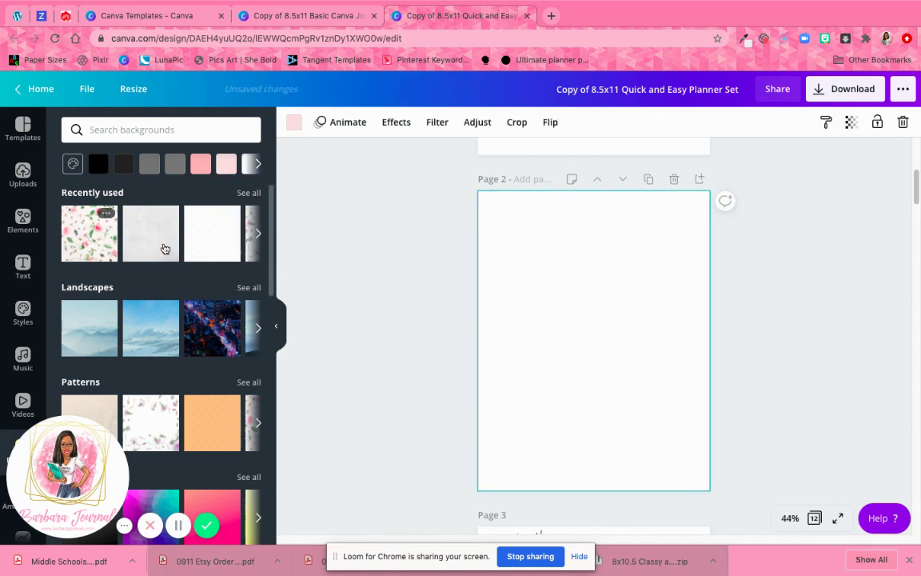
pyautogui.press('super+z')
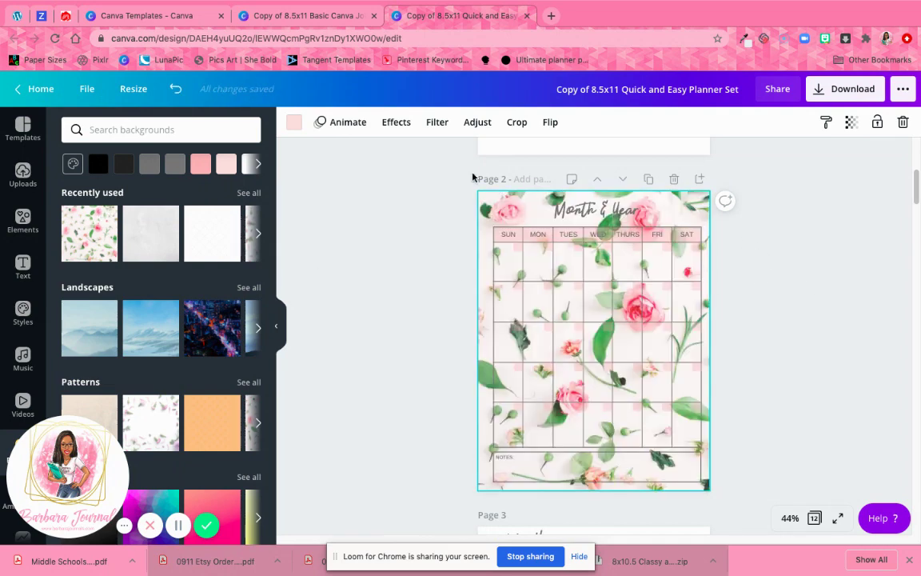
pyautogui.click(294, 123)
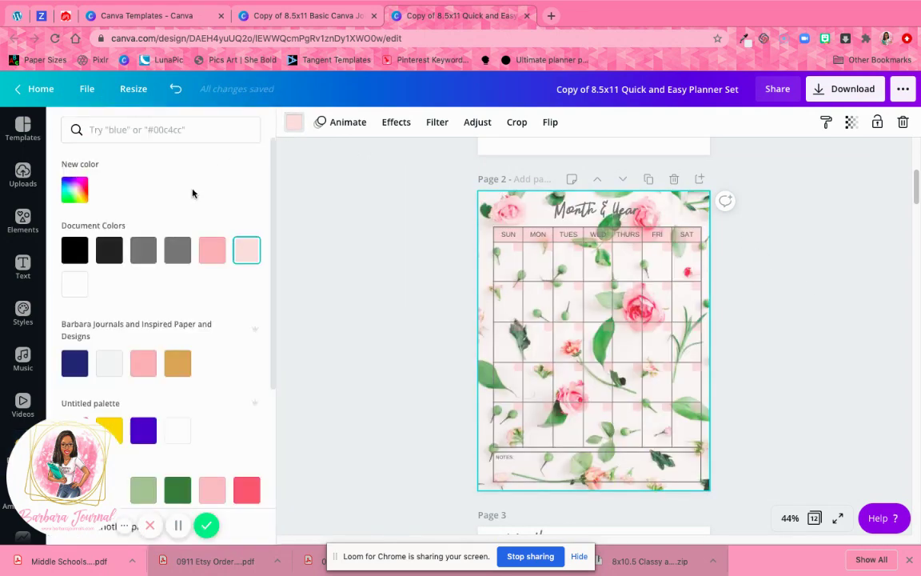
pyautogui.click(75, 285)
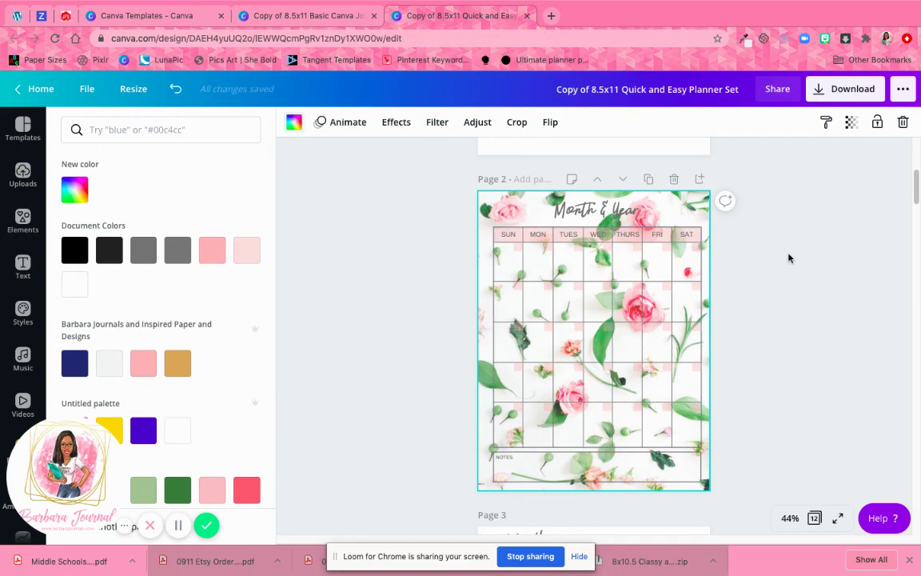
# Preview the floral background nearly faded, then set its transparency back to 100
pyautogui.click(680, 228)
pyautogui.click(852, 122)
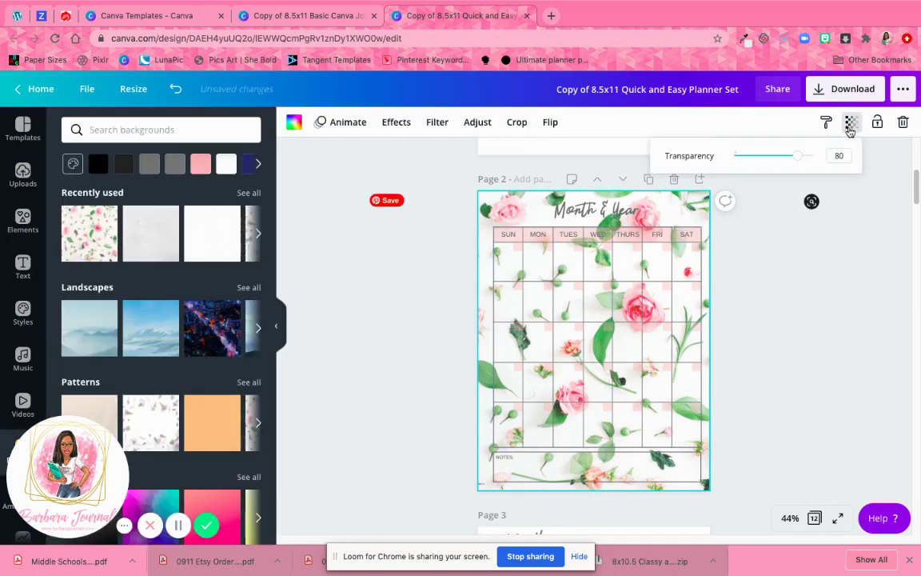
pyautogui.moveTo(785, 160); pyautogui.dragTo(748, 171)
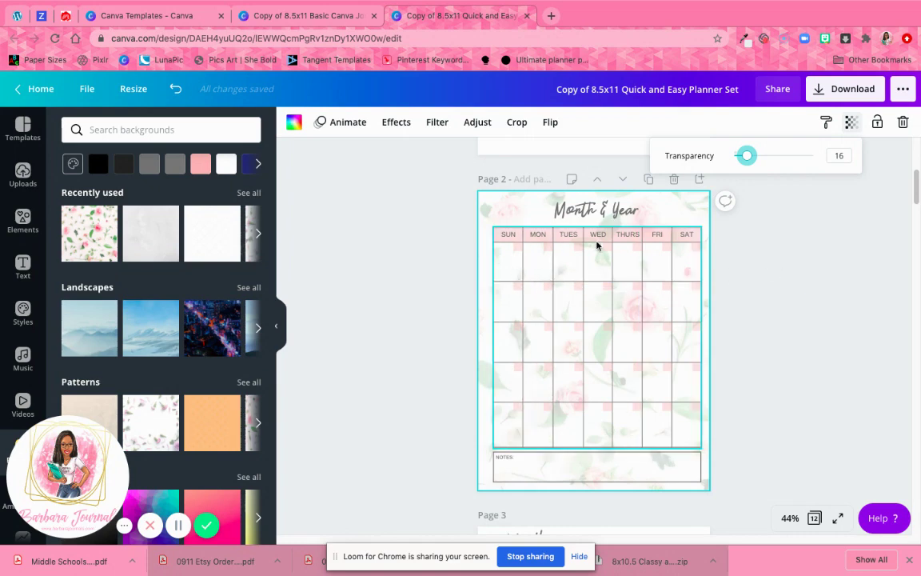
pyautogui.click(850, 262)
pyautogui.click(695, 205)
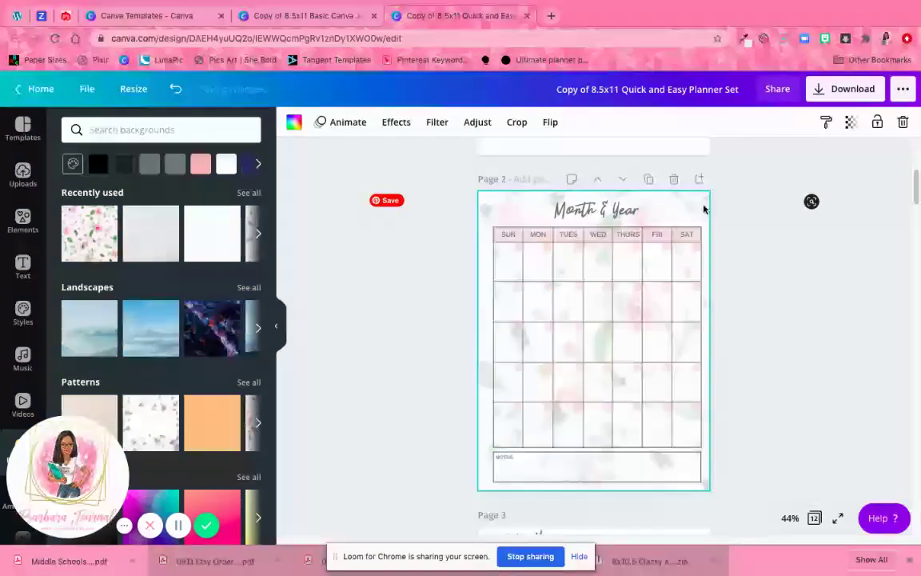
pyautogui.click(852, 126)
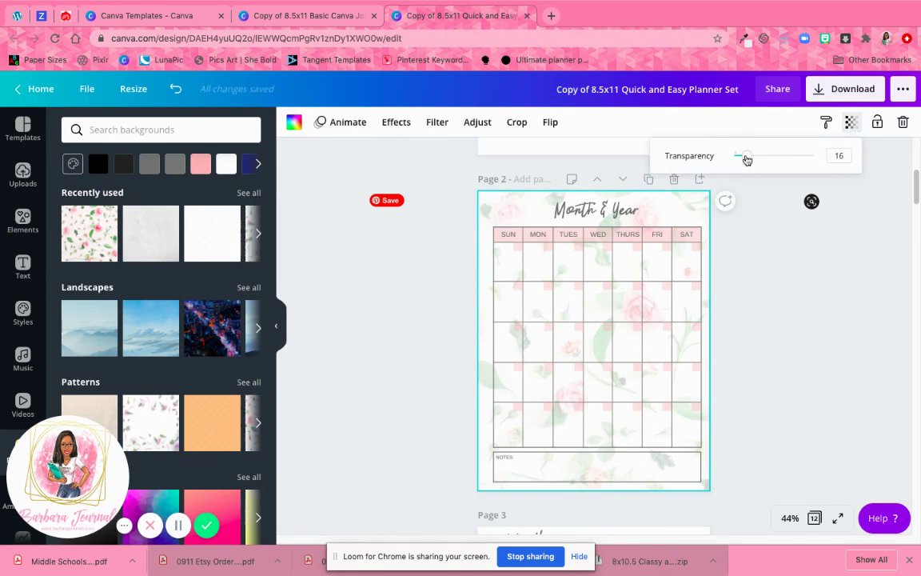
pyautogui.moveTo(745, 155); pyautogui.dragTo(821, 156)
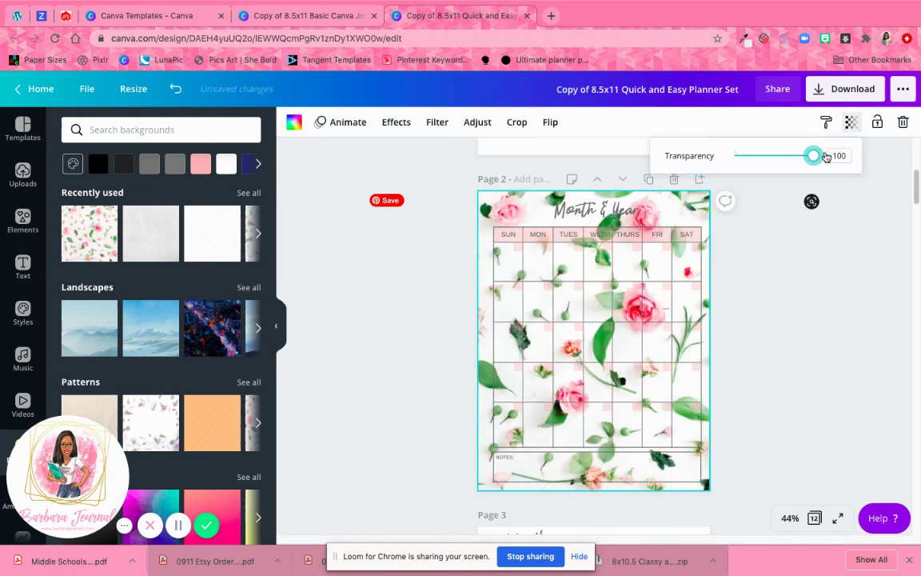
pyautogui.click(820, 314)
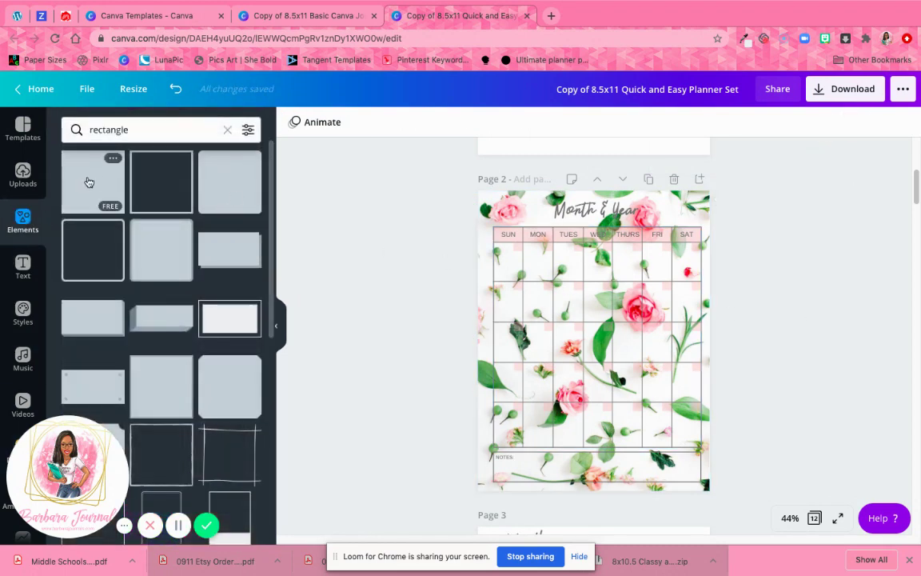
# Add a square shape and stretch it from the top-left to the right and bottom edges
pyautogui.click(88, 182)
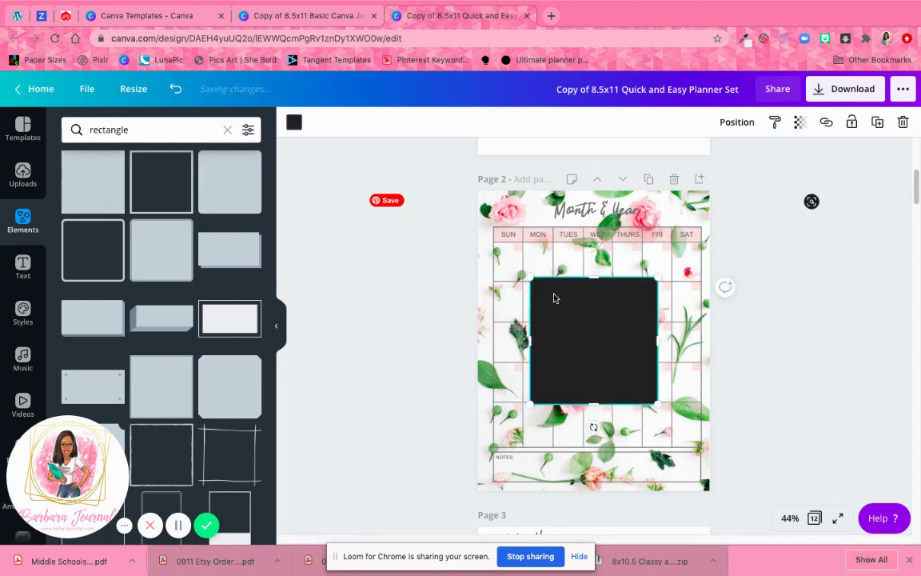
pyautogui.moveTo(551, 292); pyautogui.dragTo(530, 257)
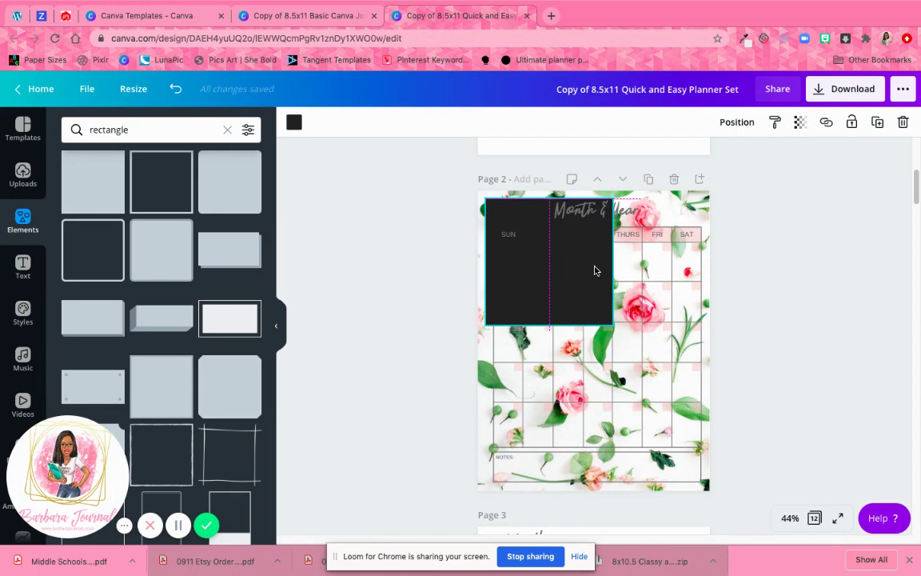
pyautogui.moveTo(612, 262); pyautogui.dragTo(709, 278)
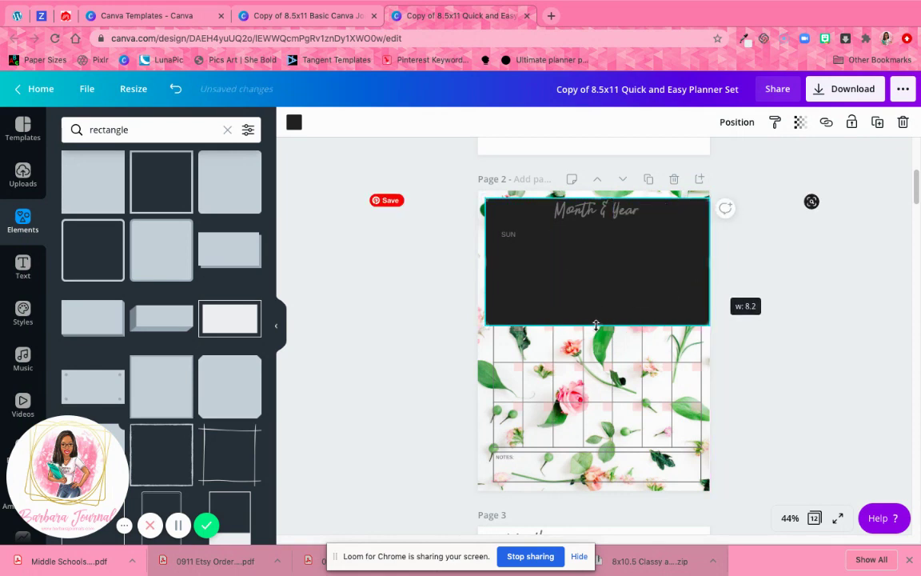
pyautogui.moveTo(604, 408); pyautogui.dragTo(625, 470)
# Make the large rectangle white and send it to the back, behind the Month & Year grid
pyautogui.click(293, 122)
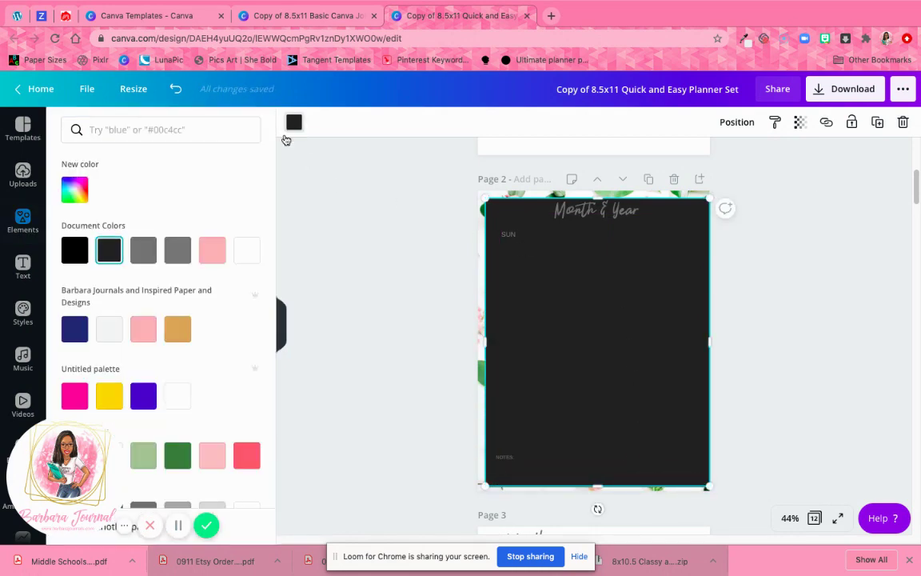
pyautogui.click(246, 254)
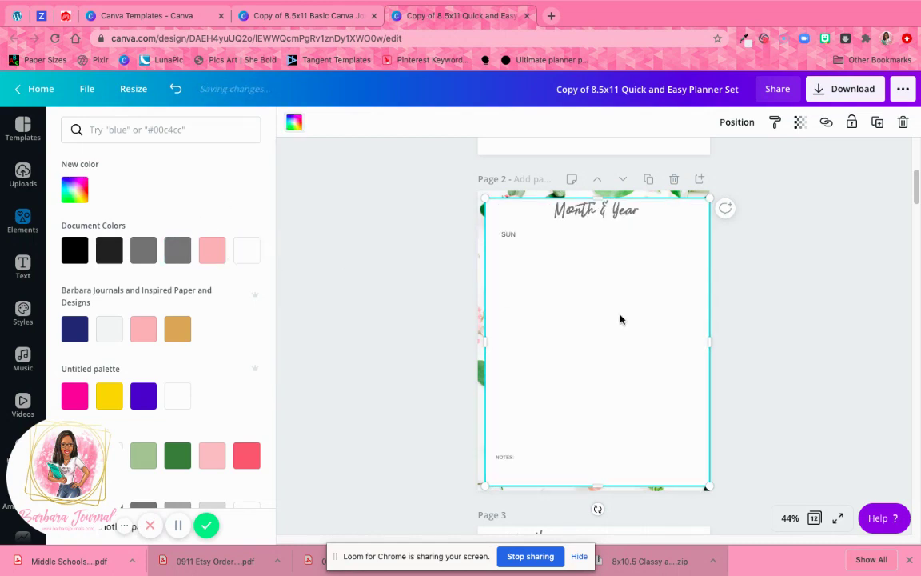
pyautogui.click(737, 123)
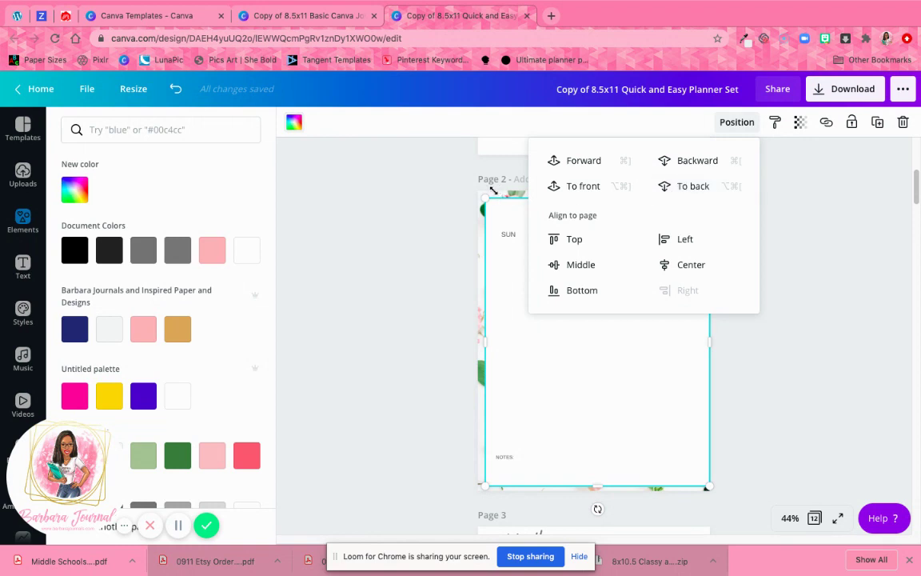
pyautogui.click(697, 187)
pyautogui.click(823, 295)
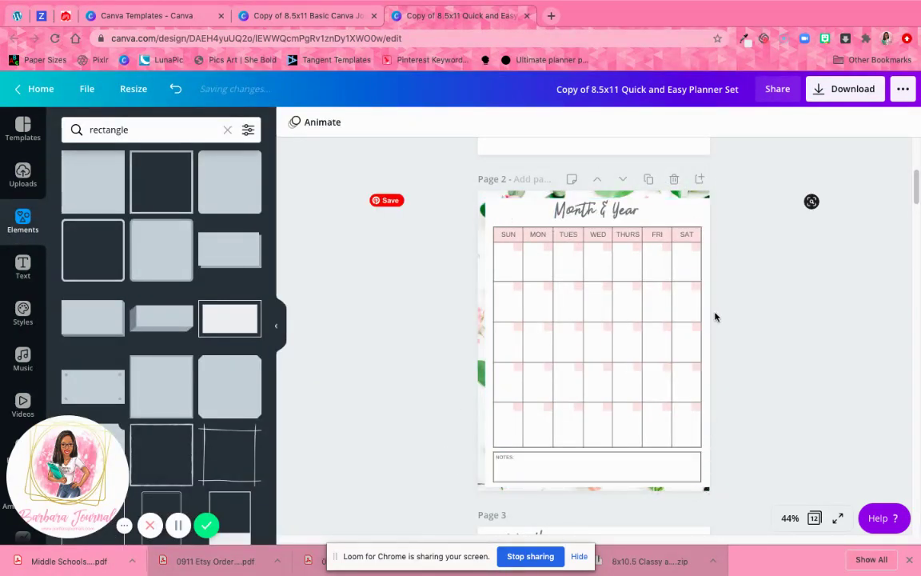
# Resize the white panel to width 8.1 by adjusting its right and left edges
pyautogui.click(669, 216)
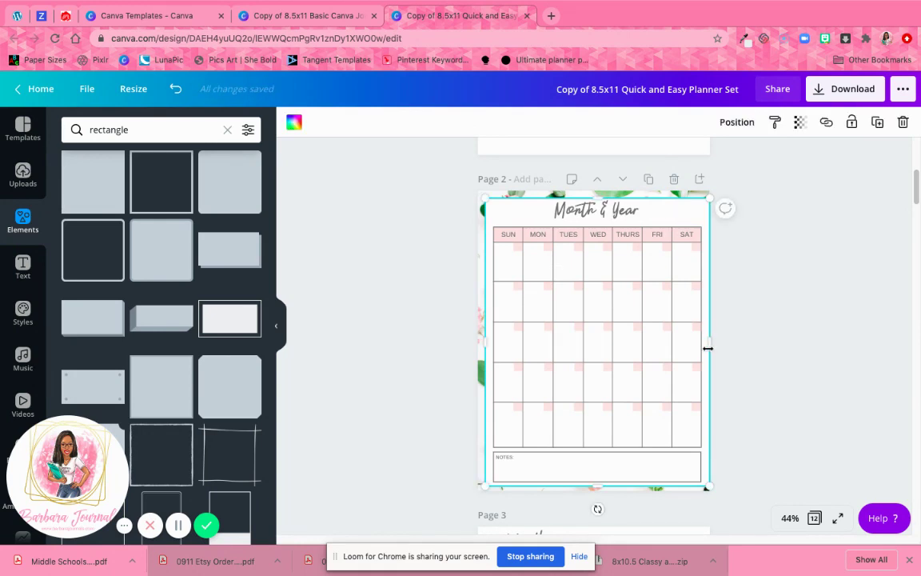
pyautogui.moveTo(704, 348); pyautogui.dragTo(703, 348)
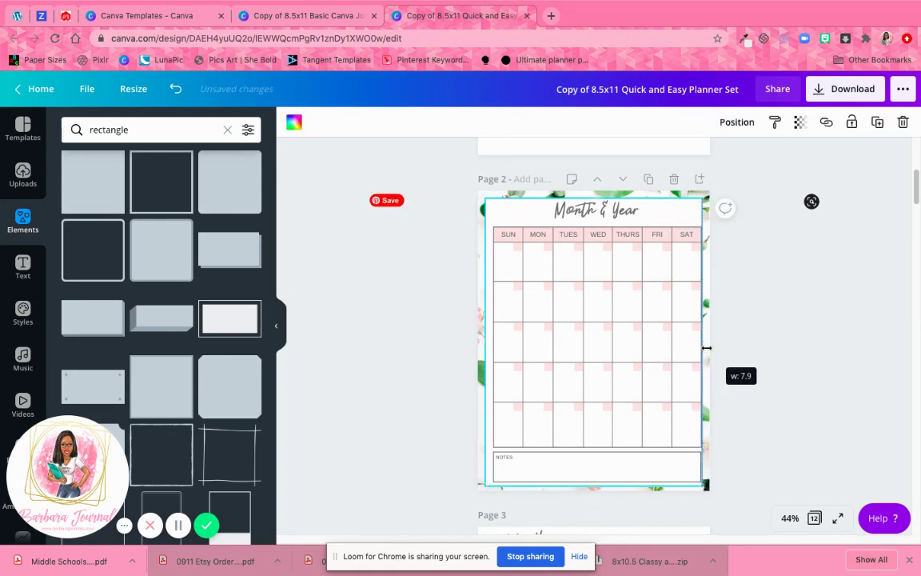
pyautogui.moveTo(707, 348); pyautogui.dragTo(708, 348)
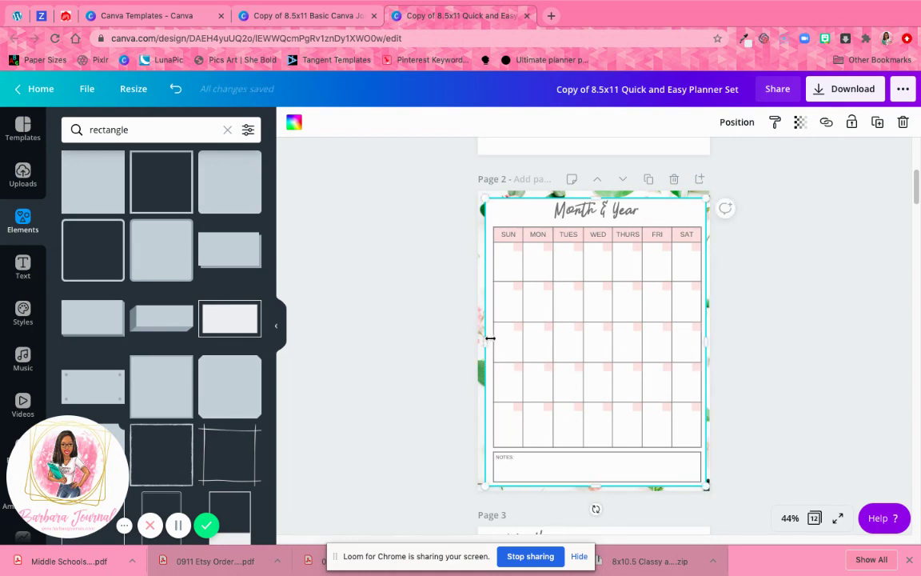
pyautogui.moveTo(491, 338); pyautogui.dragTo(493, 338)
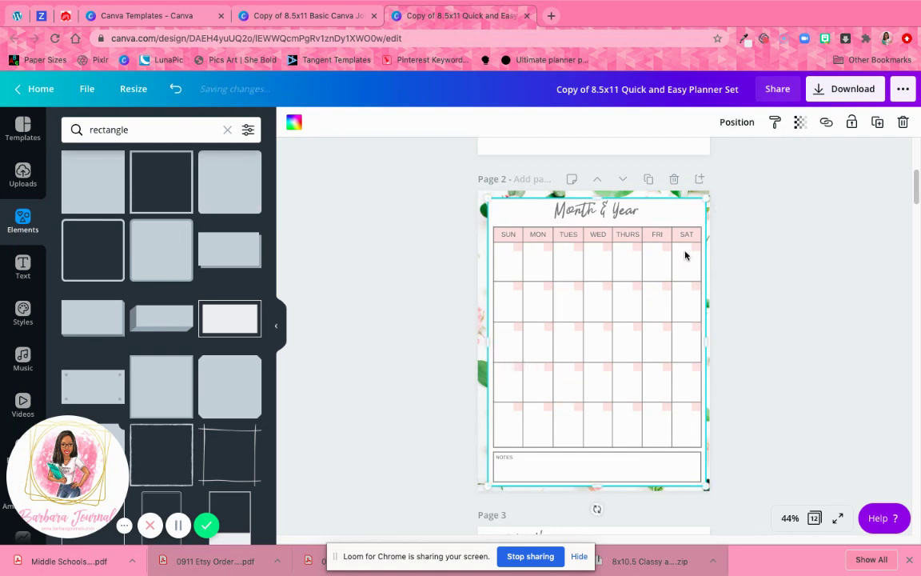
pyautogui.click(780, 441)
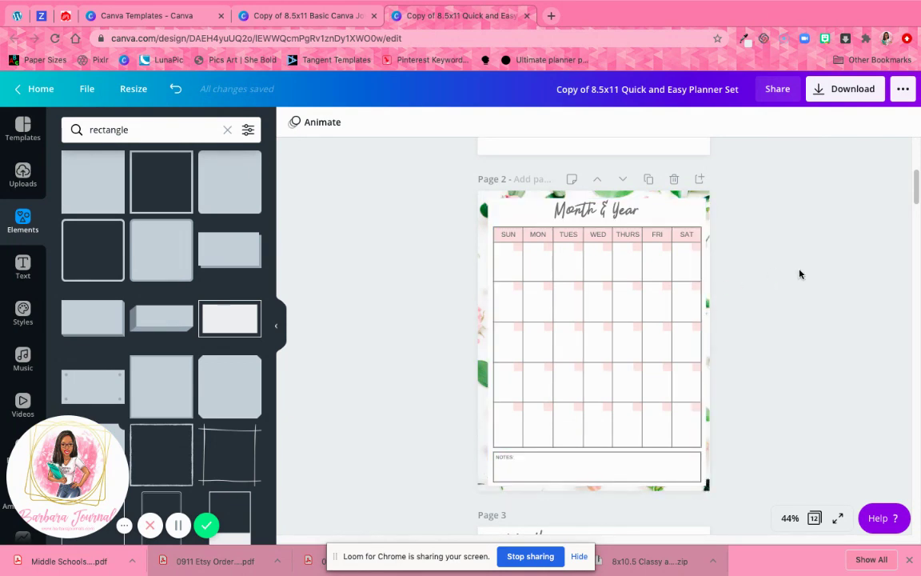
# Recolour the page background to light pink, then settle on hot pink
pyautogui.click(487, 196)
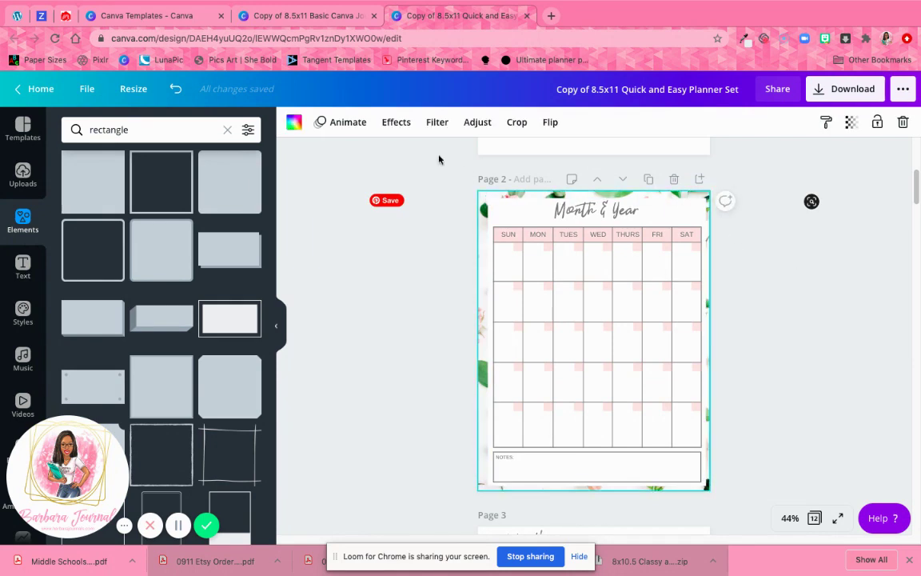
pyautogui.click(294, 122)
pyautogui.click(212, 250)
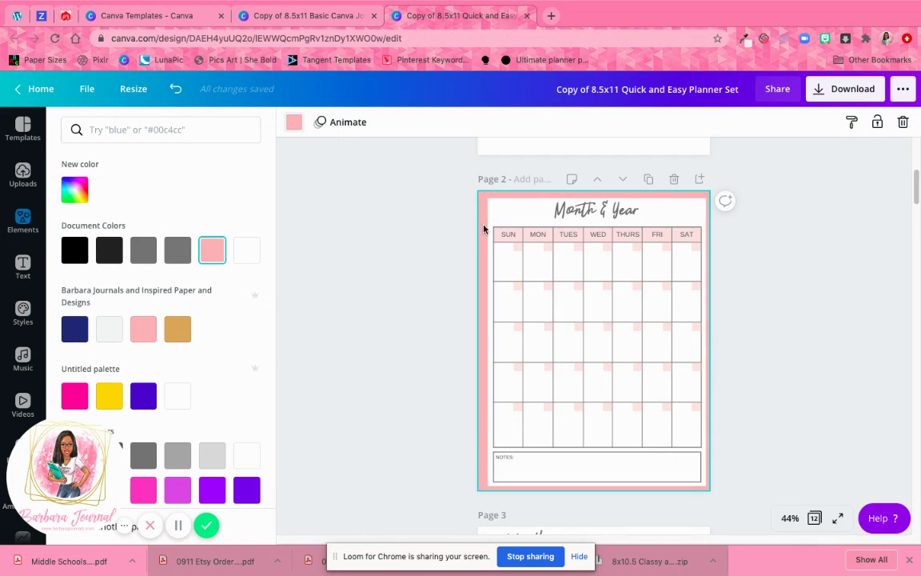
pyautogui.click(76, 393)
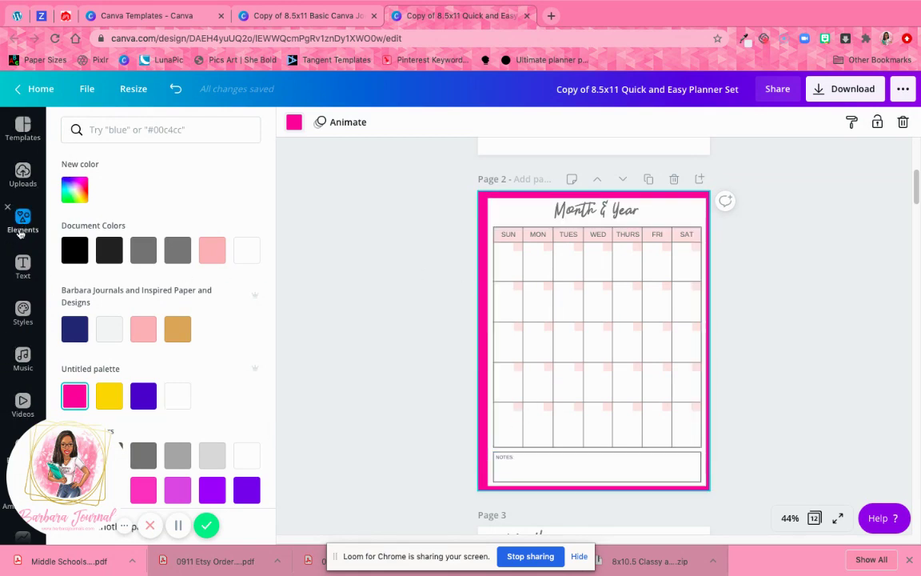
# Open the Bkground library and show all Pattern backgrounds
pyautogui.scroll(-5, 21, 368)
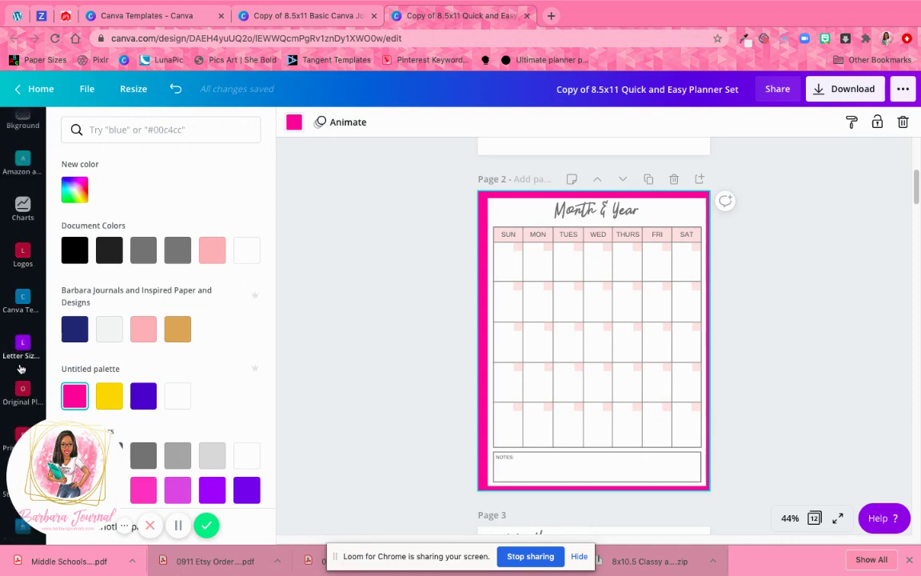
pyautogui.click(22, 122)
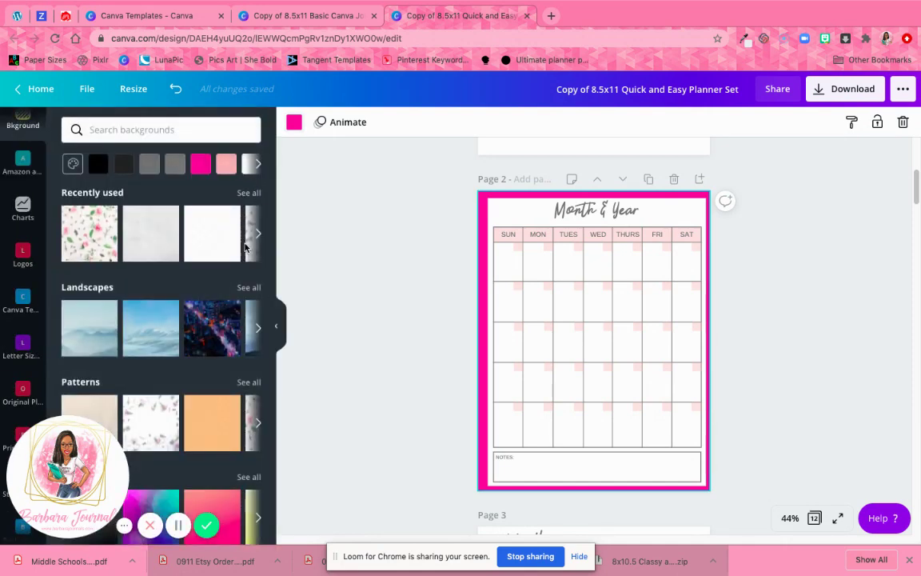
pyautogui.scroll(-3, 264, 224)
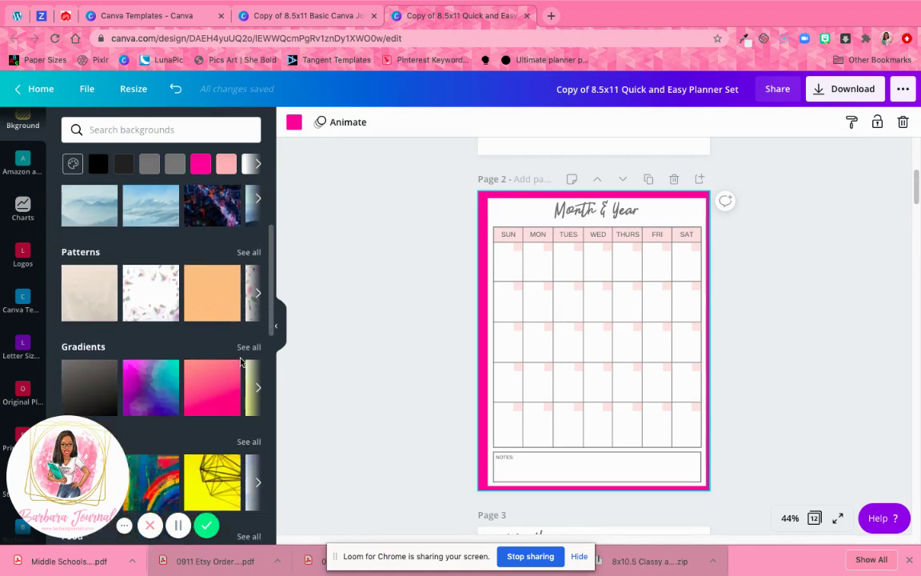
pyautogui.click(248, 253)
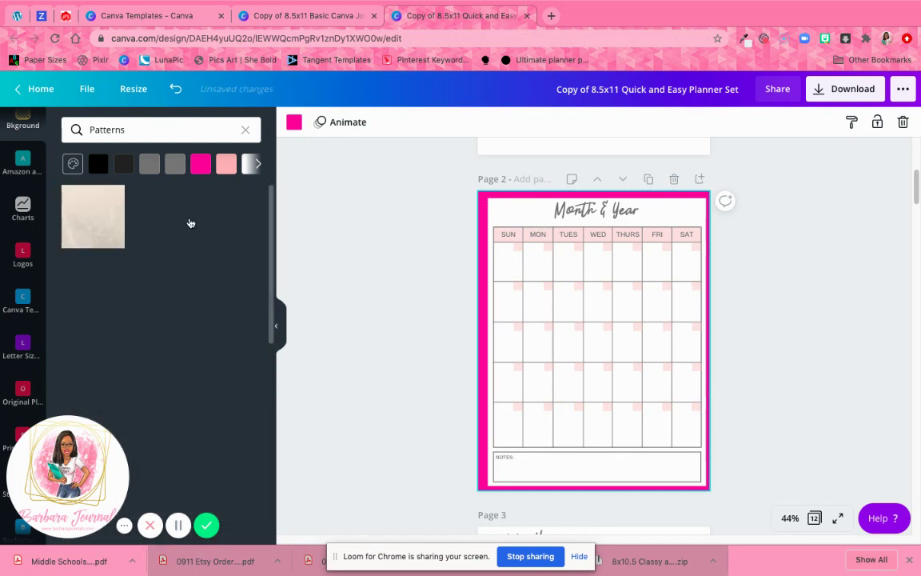
# Clear the background search, reopen all Patterns, and scroll through the results
pyautogui.click(248, 130)
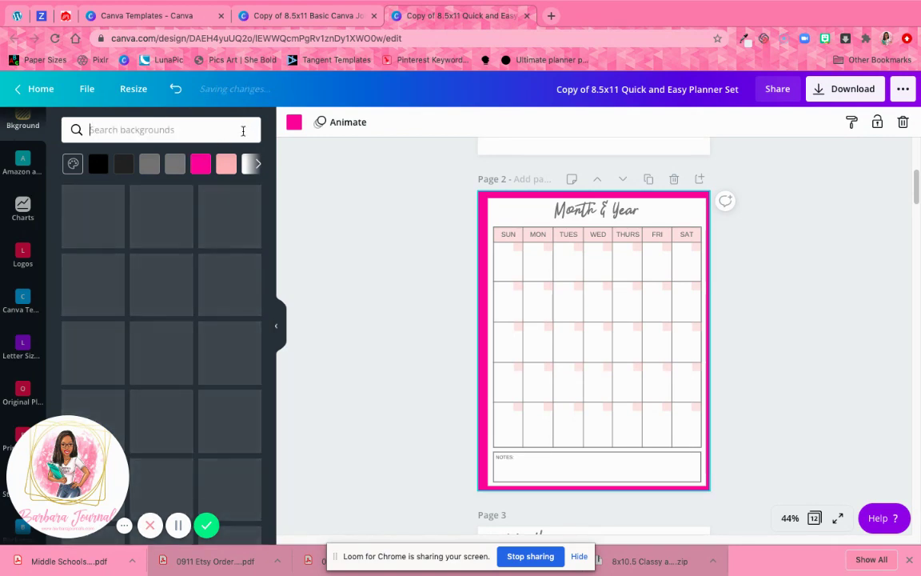
pyautogui.click(175, 163)
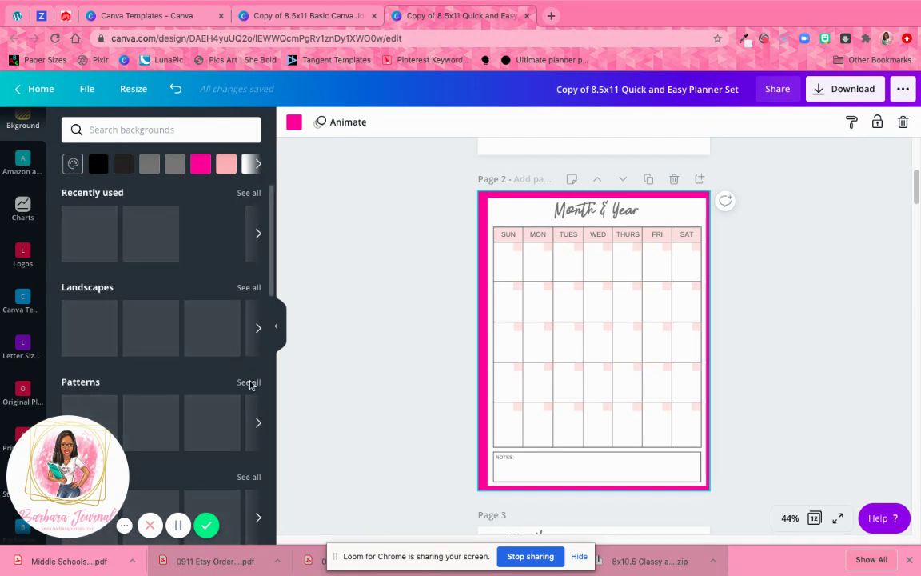
pyautogui.click(249, 383)
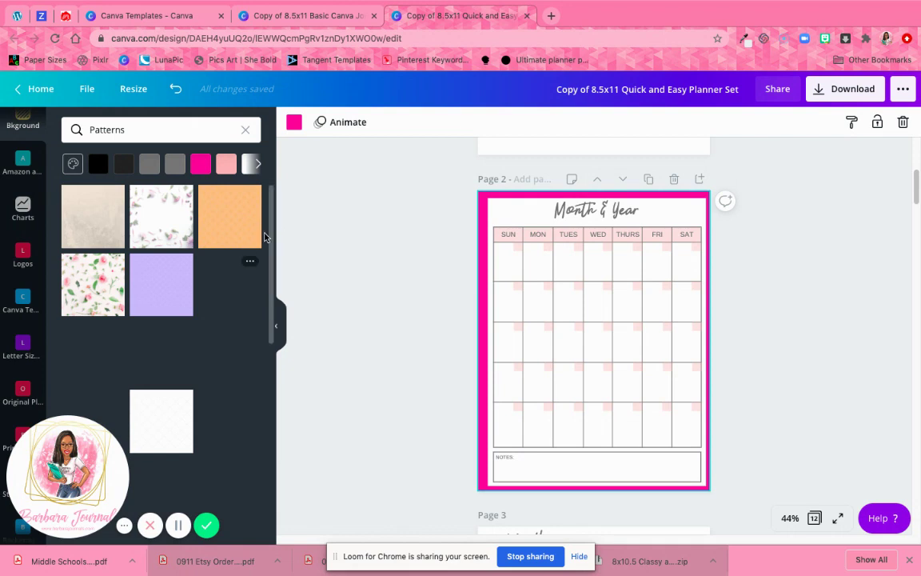
pyautogui.scroll(-1, 270, 234)
pyautogui.moveTo(271, 235); pyautogui.dragTo(265, 292)
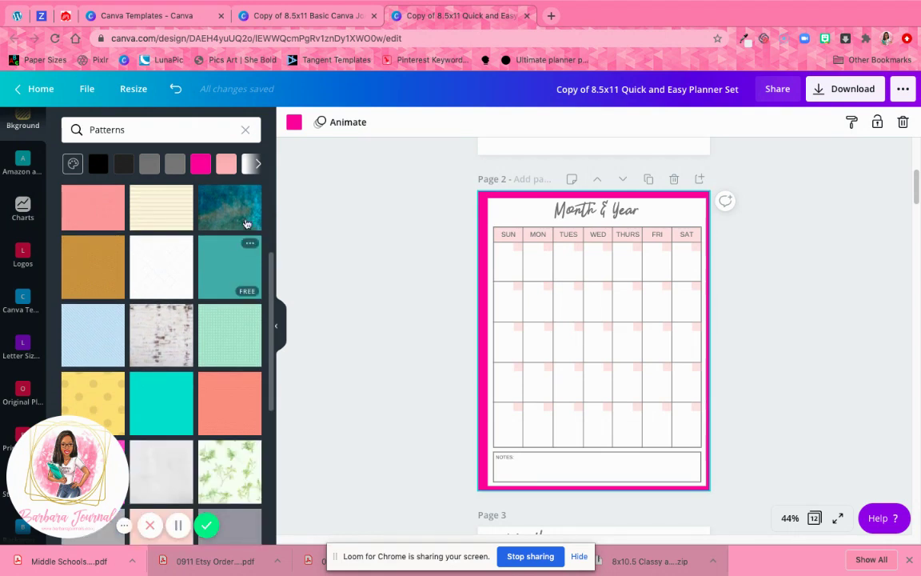
# Apply the teal texture pattern, bring it over the calendar, and set transparency to 8
pyautogui.click(243, 216)
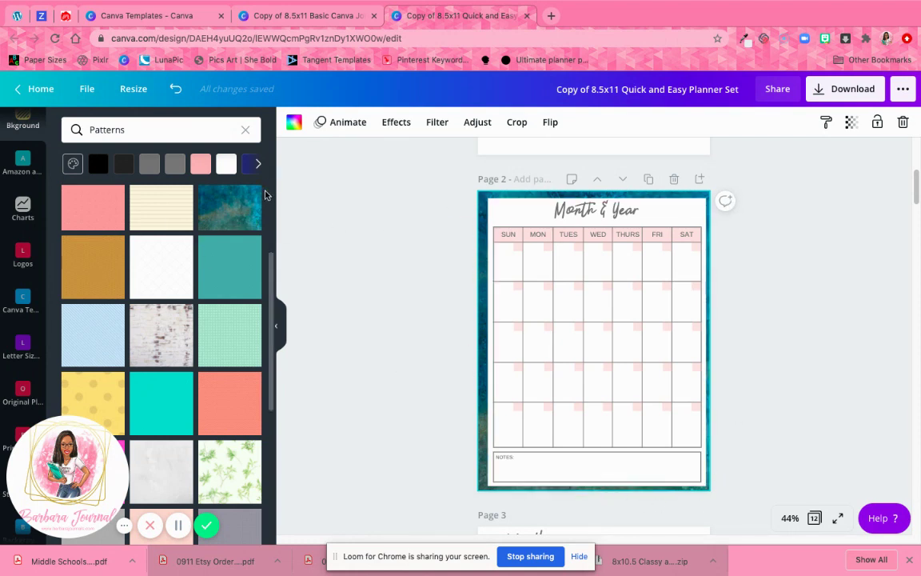
pyautogui.scroll(-4, 273, 272)
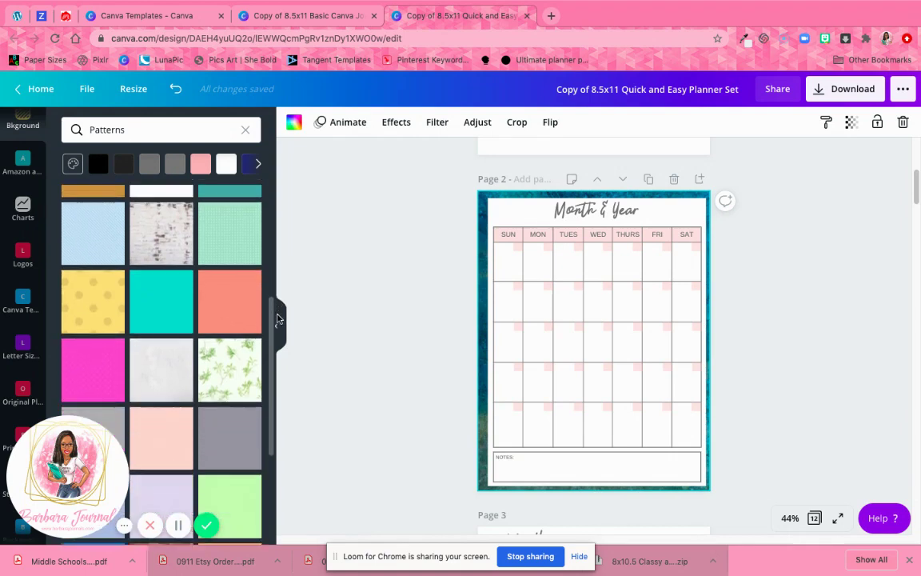
pyautogui.scroll(-2, 283, 364)
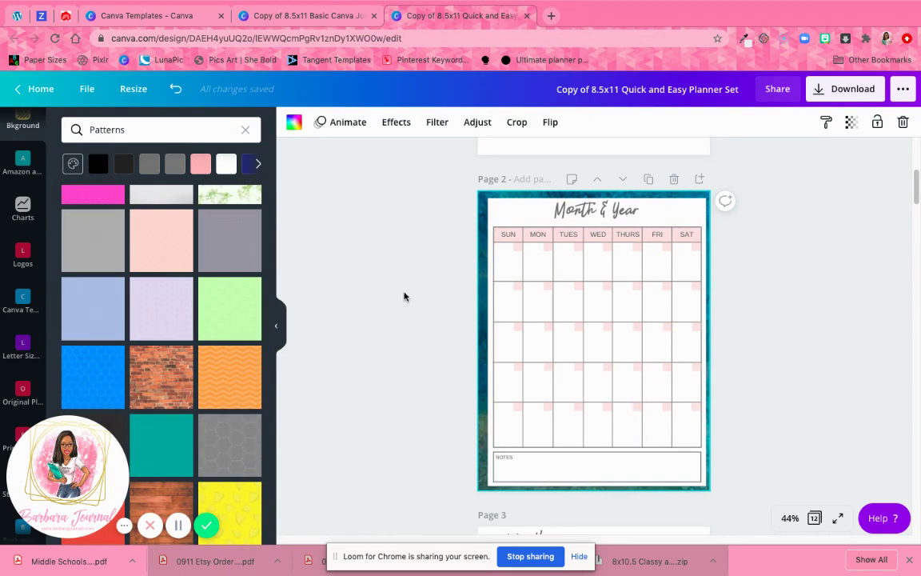
pyautogui.click(505, 212)
pyautogui.hotkey('ctrl', ']')
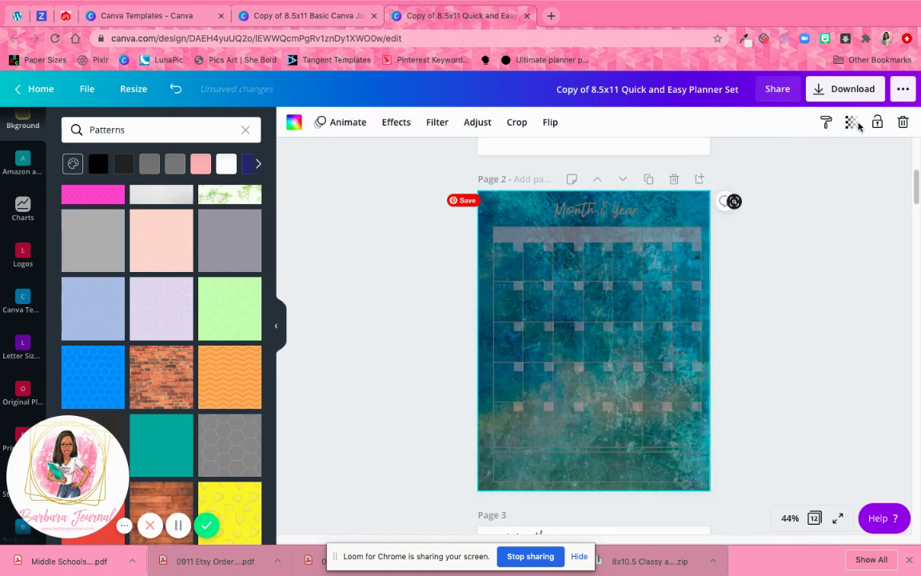
pyautogui.click(851, 121)
pyautogui.moveTo(814, 159); pyautogui.dragTo(740, 157)
# Scroll through the pattern library to browse other backgrounds
pyautogui.scroll(5, 240, 264)
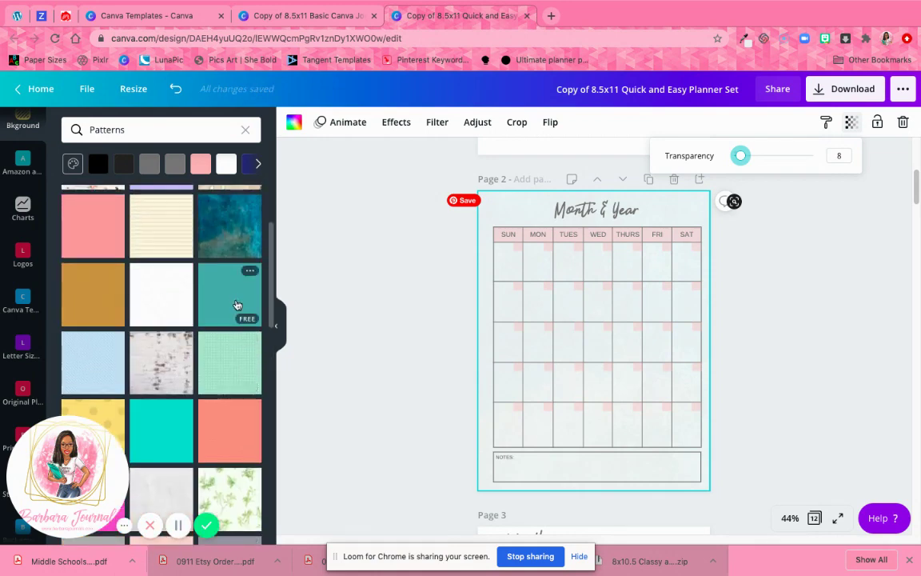
pyautogui.scroll(2, 237, 304)
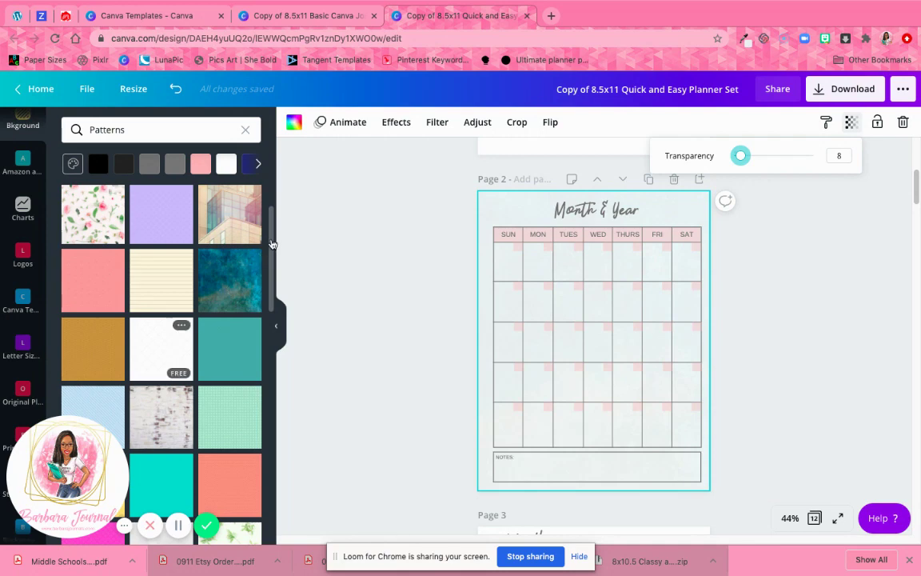
pyautogui.moveTo(269, 262); pyautogui.dragTo(269, 302)
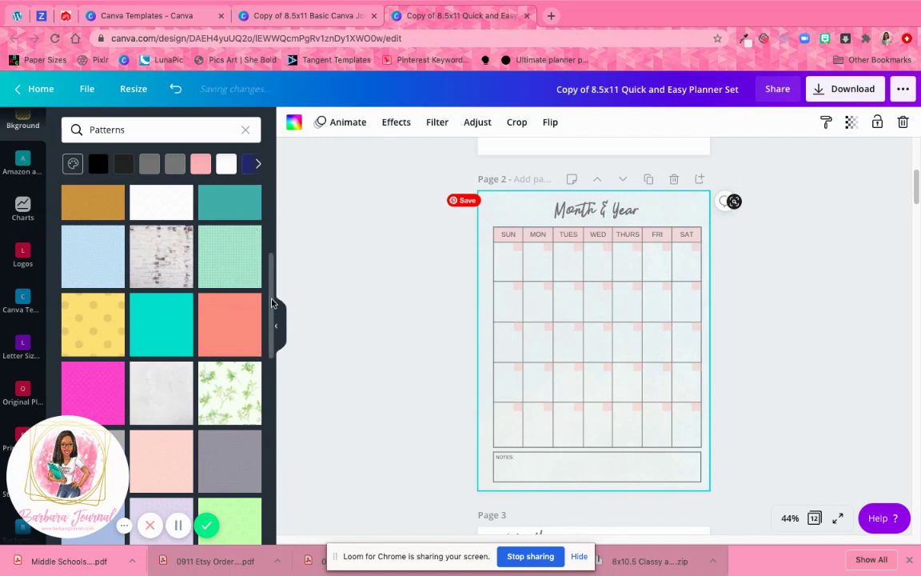
pyautogui.scroll(-3, 271, 342)
pyautogui.moveTo(272, 342); pyautogui.dragTo(269, 470)
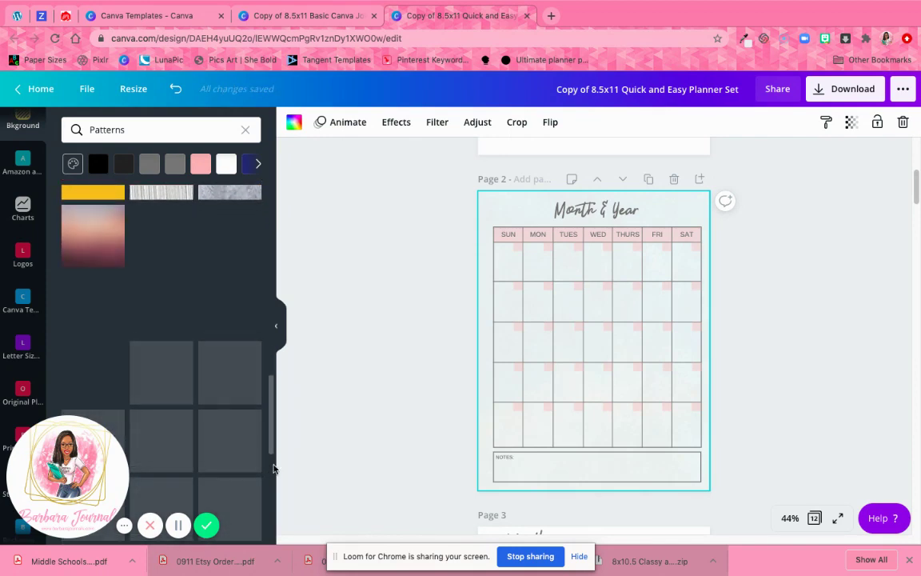
pyautogui.moveTo(270, 468); pyautogui.dragTo(291, 185)
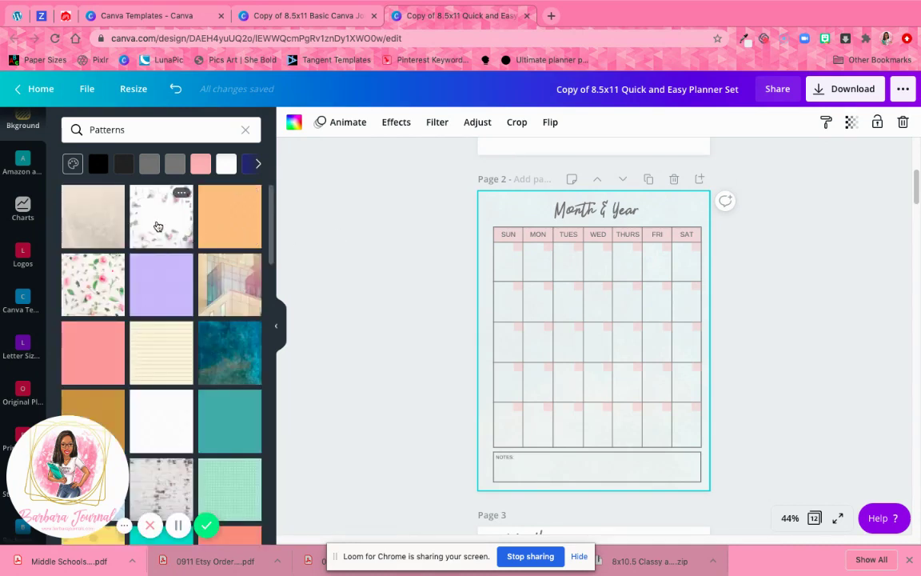
# Apply the pink petal-and-leaf pattern tile as background at transparency 38
pyautogui.click(159, 226)
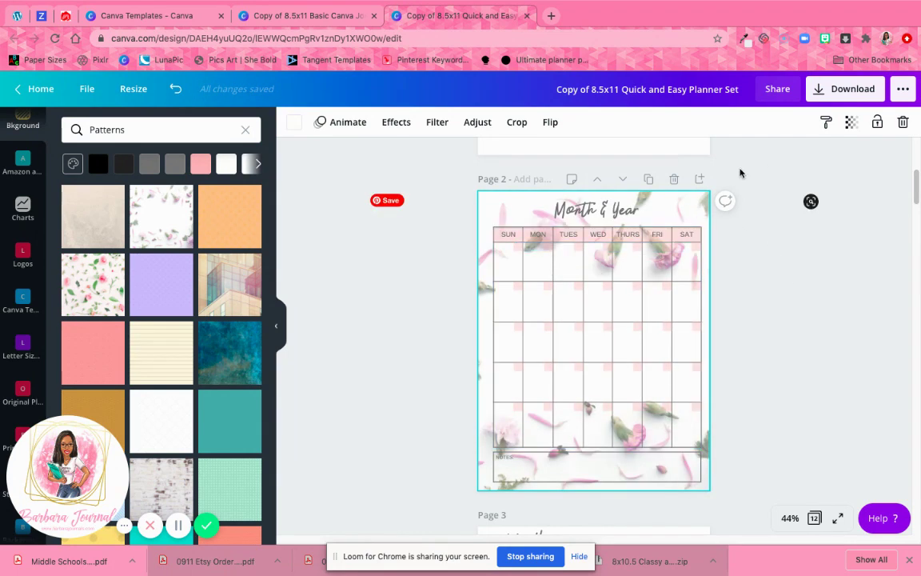
pyautogui.click(852, 121)
pyautogui.click(852, 121)
pyautogui.click(850, 123)
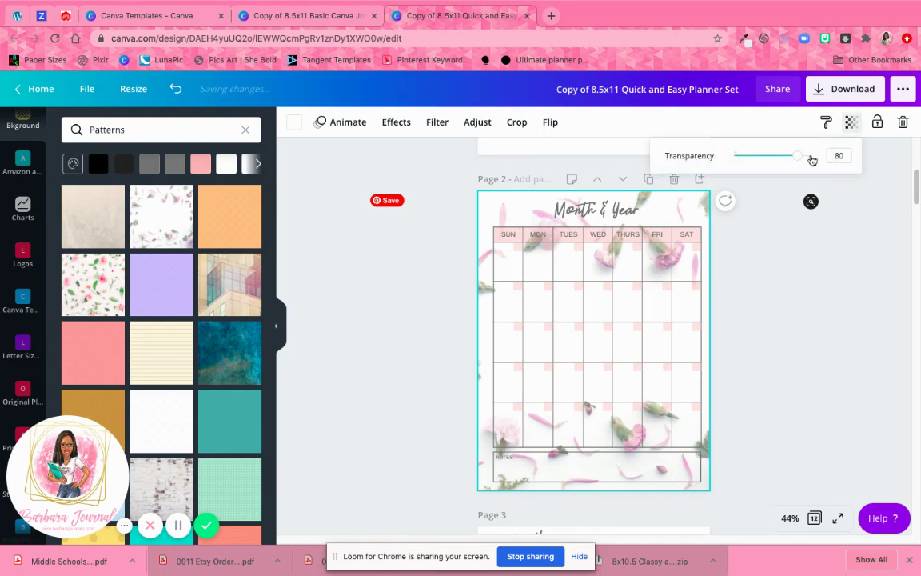
pyautogui.moveTo(798, 157); pyautogui.dragTo(764, 166)
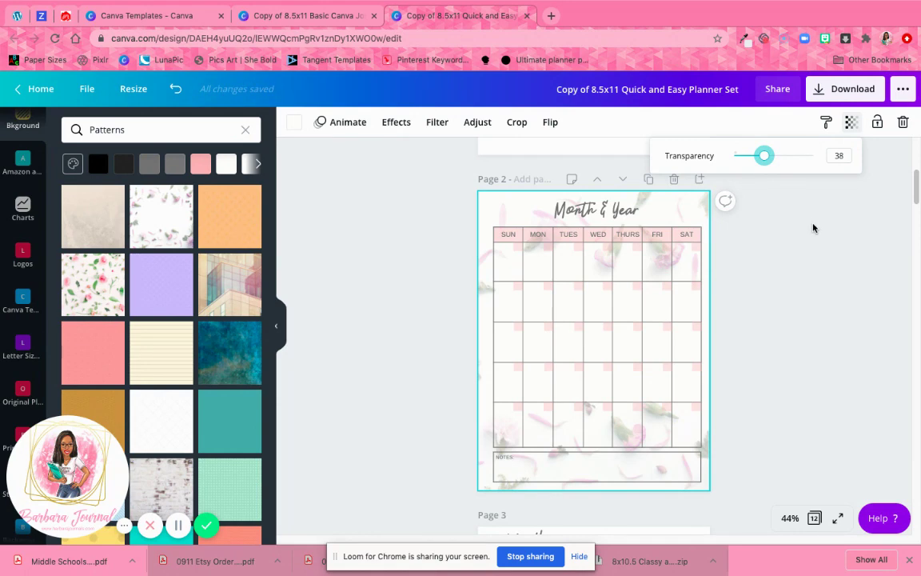